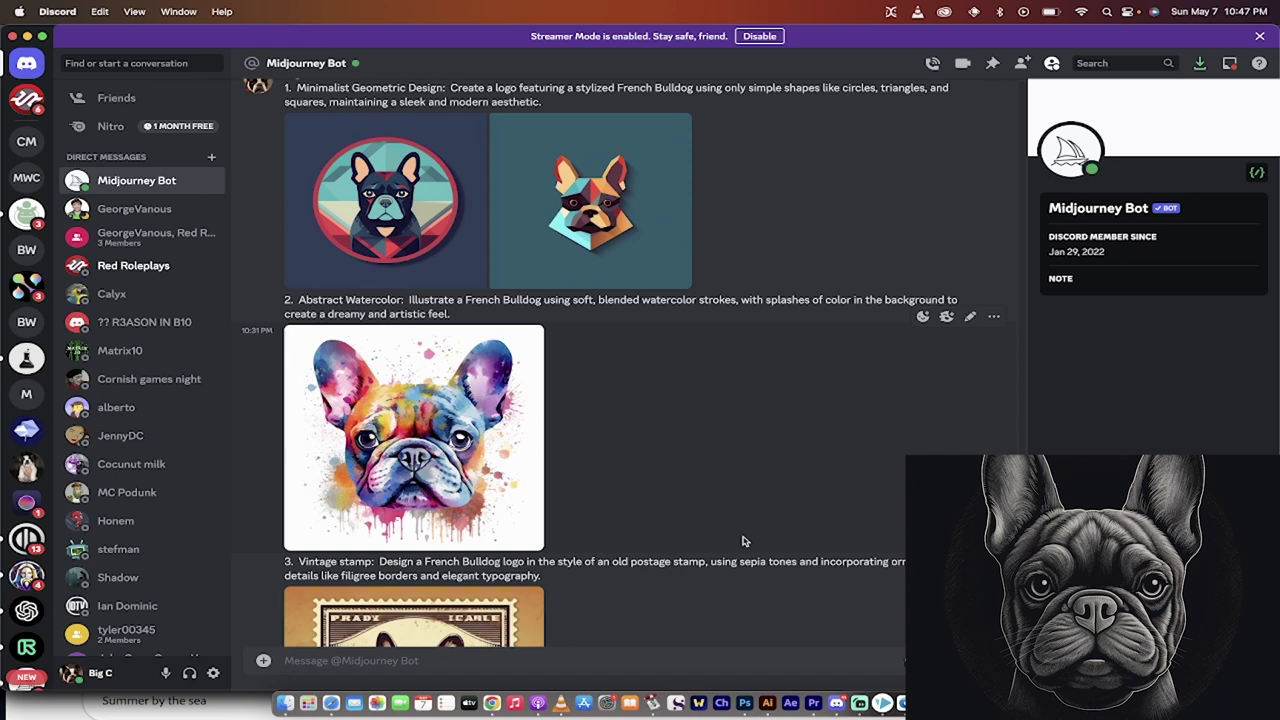
Step: Scroll through the Midjourney Bot chat to review the generated French Bulldog logo images
scroll(743, 538, "down", 2)
scroll(725, 500, "up", 2)
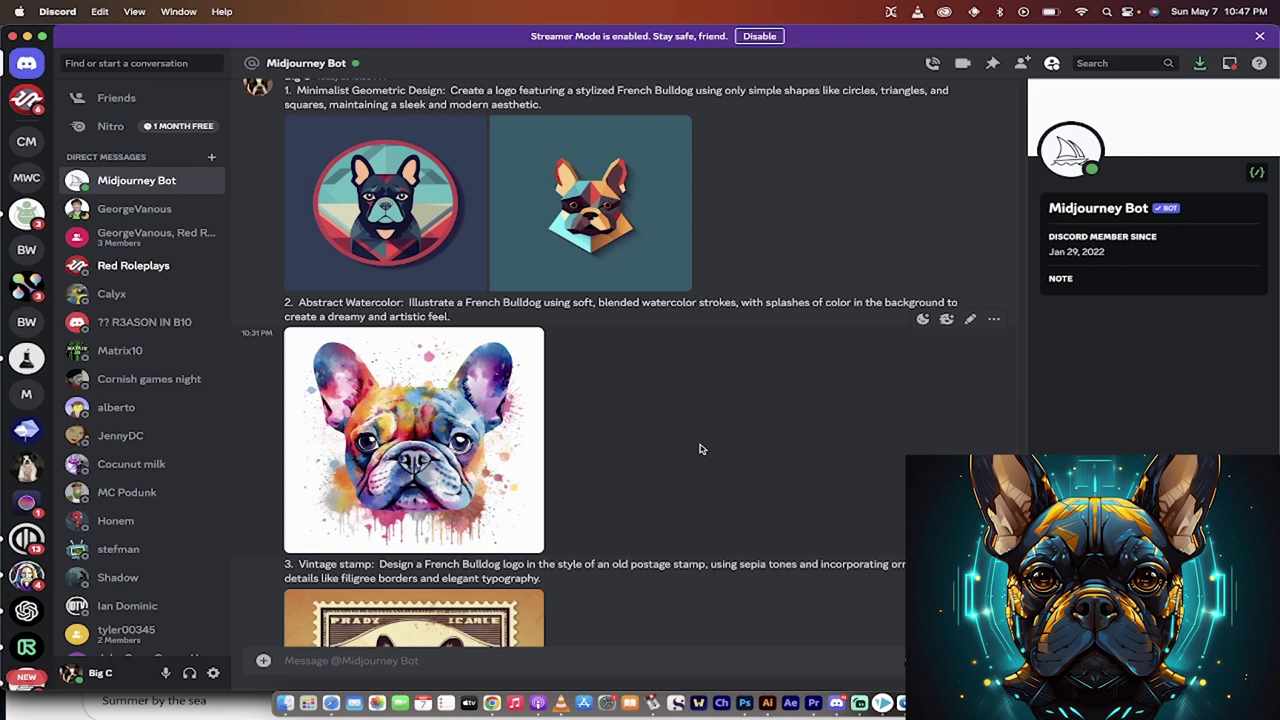
scroll(700, 449, "up", 1)
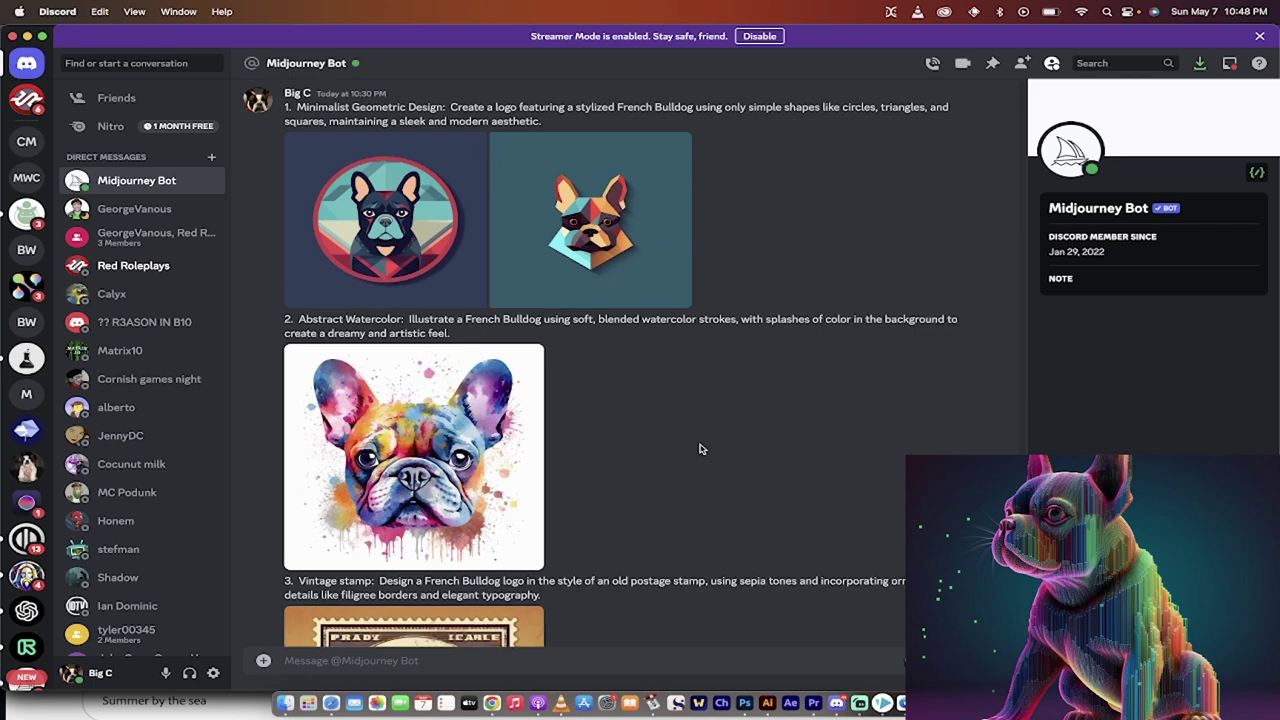
Step: View the round-badge geometric logo and the low-poly bulldog head full size, then close the viewer
left_click(411, 279)
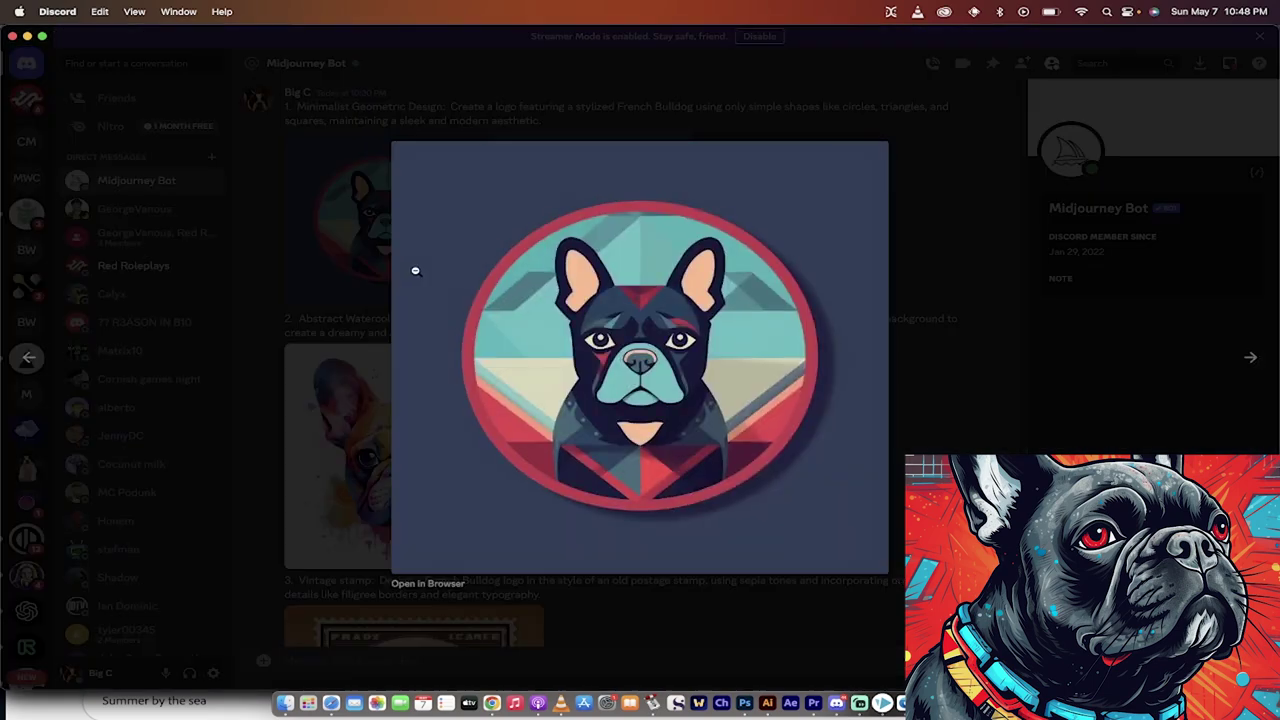
left_click(1251, 360)
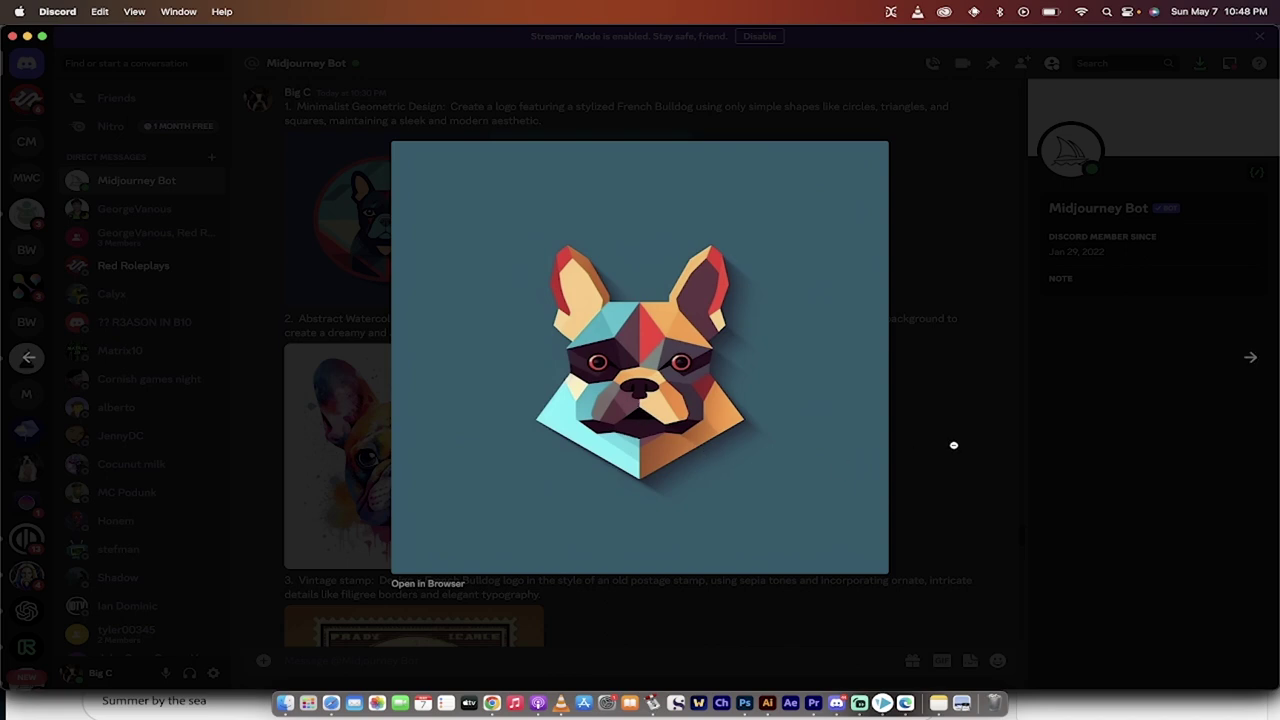
left_click(953, 445)
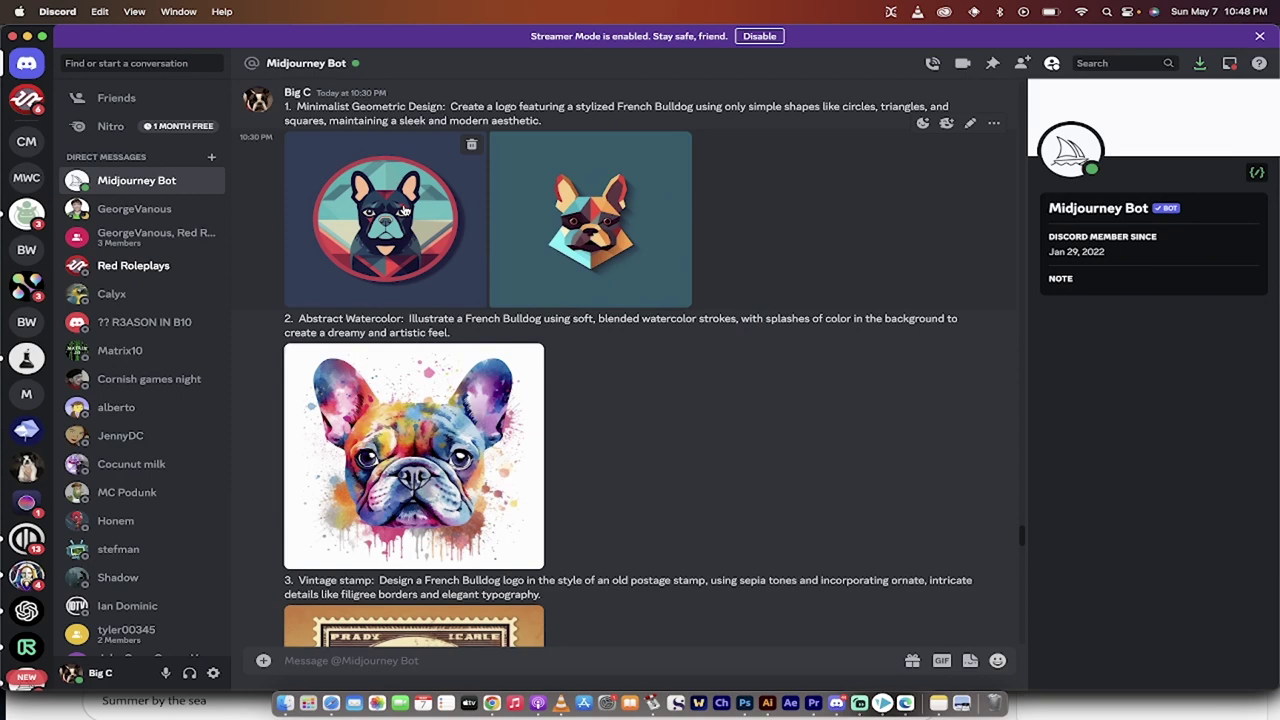
Step: View the watercolor French Bulldog logo full size, then close it
scroll(420, 395, "down", 1)
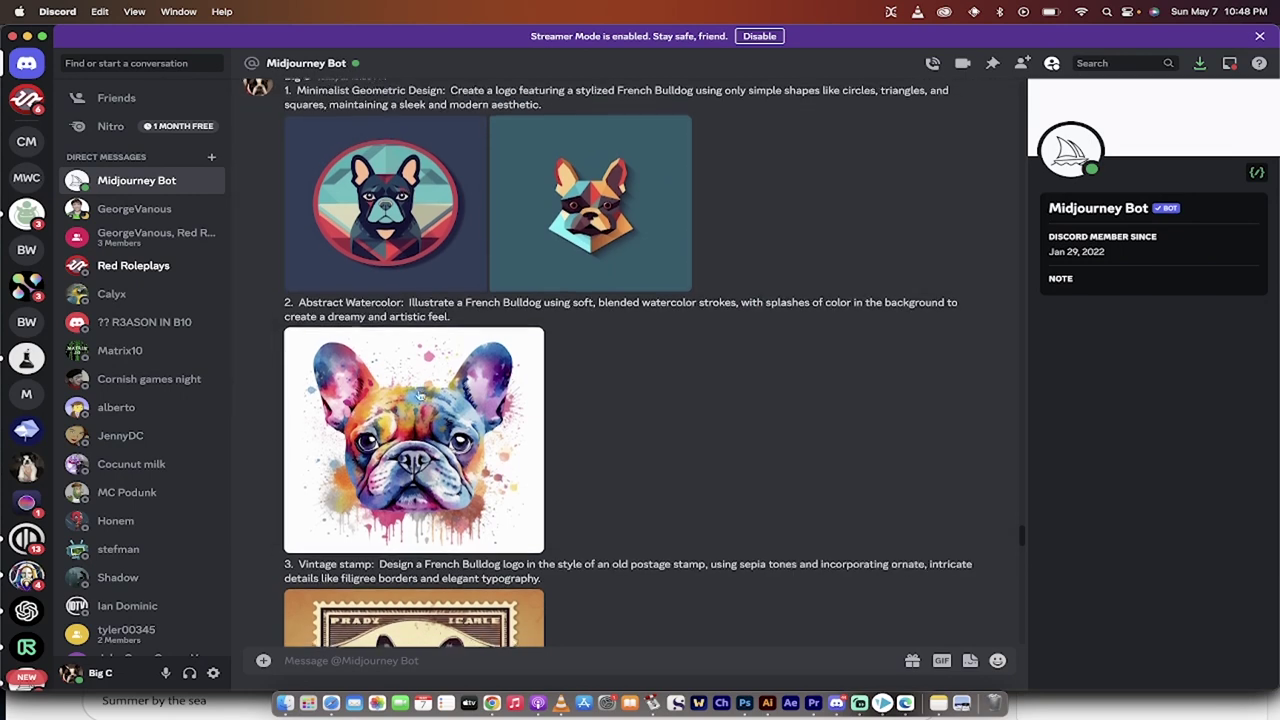
scroll(420, 395, "down", 2)
scroll(428, 345, "down", 1)
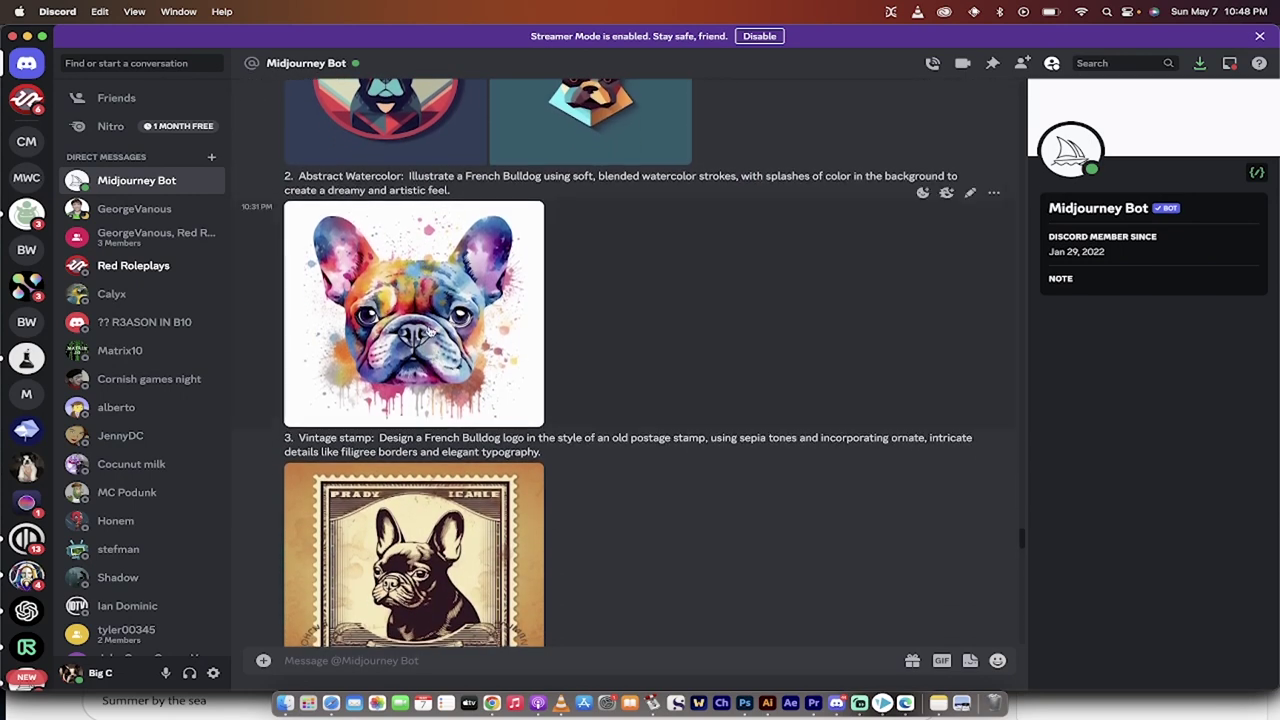
scroll(430, 333, "down", 1)
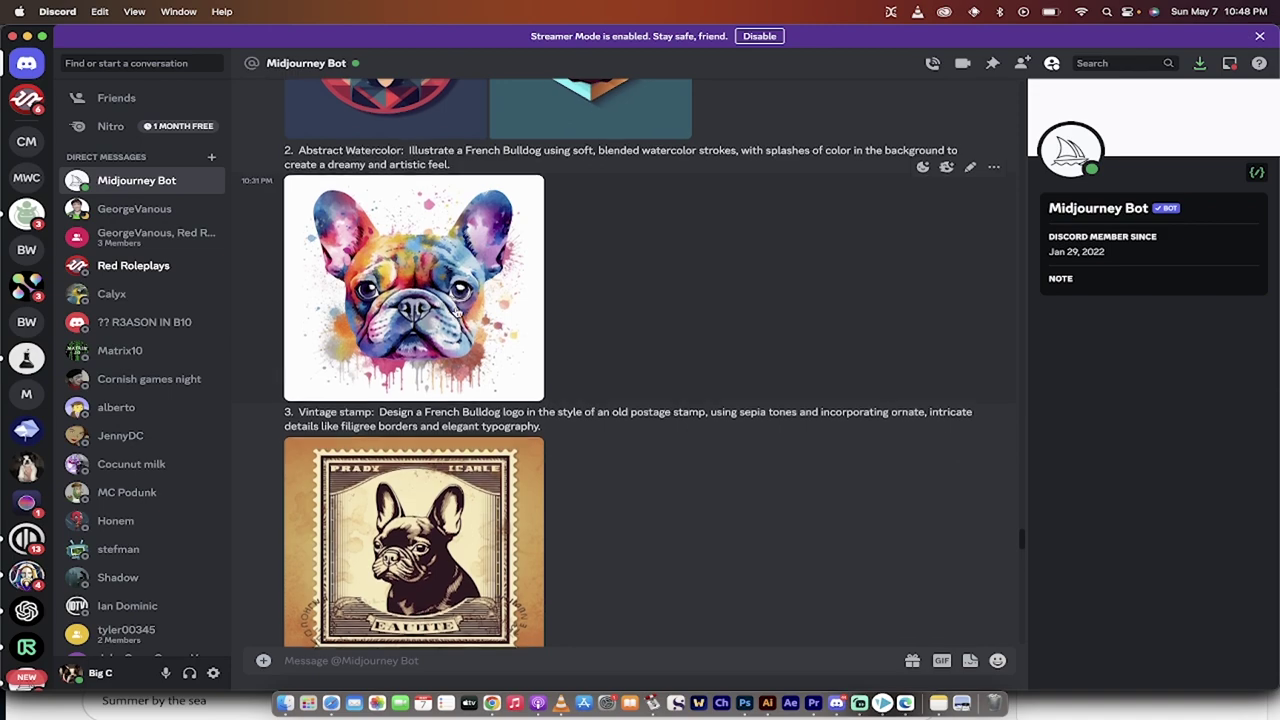
scroll(456, 312, "up", 1)
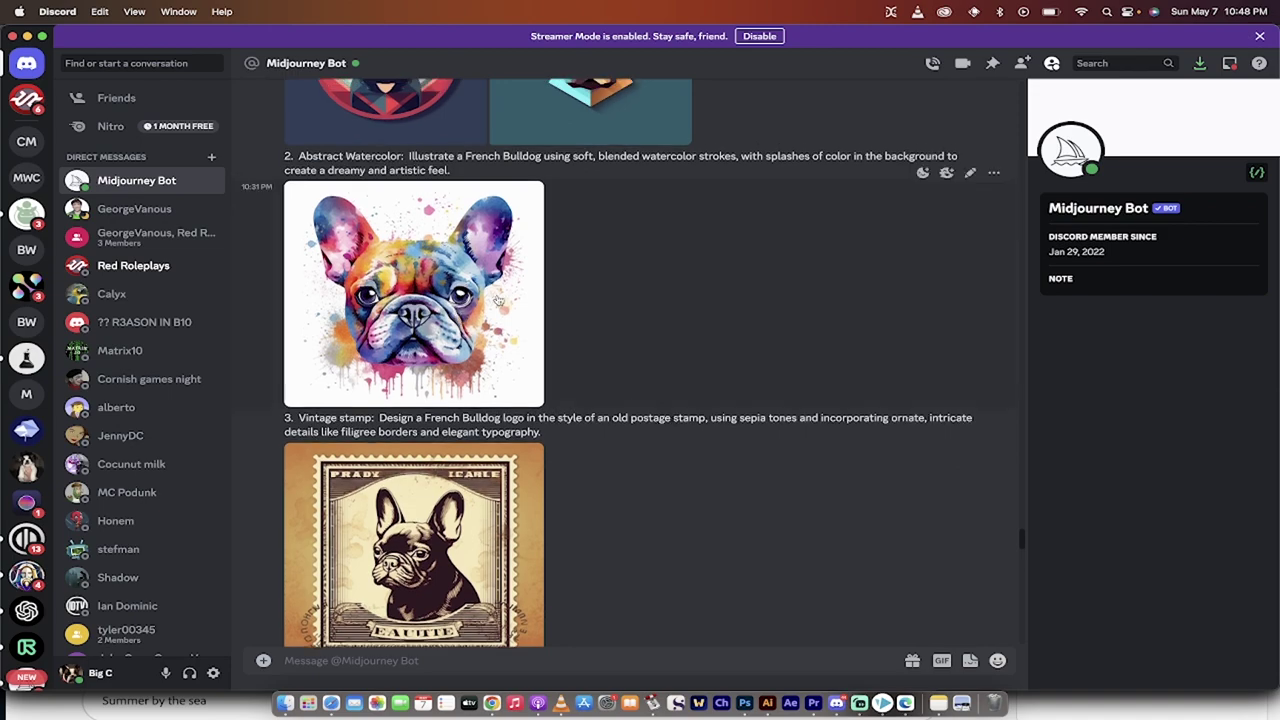
left_click(410, 347)
left_click(930, 432)
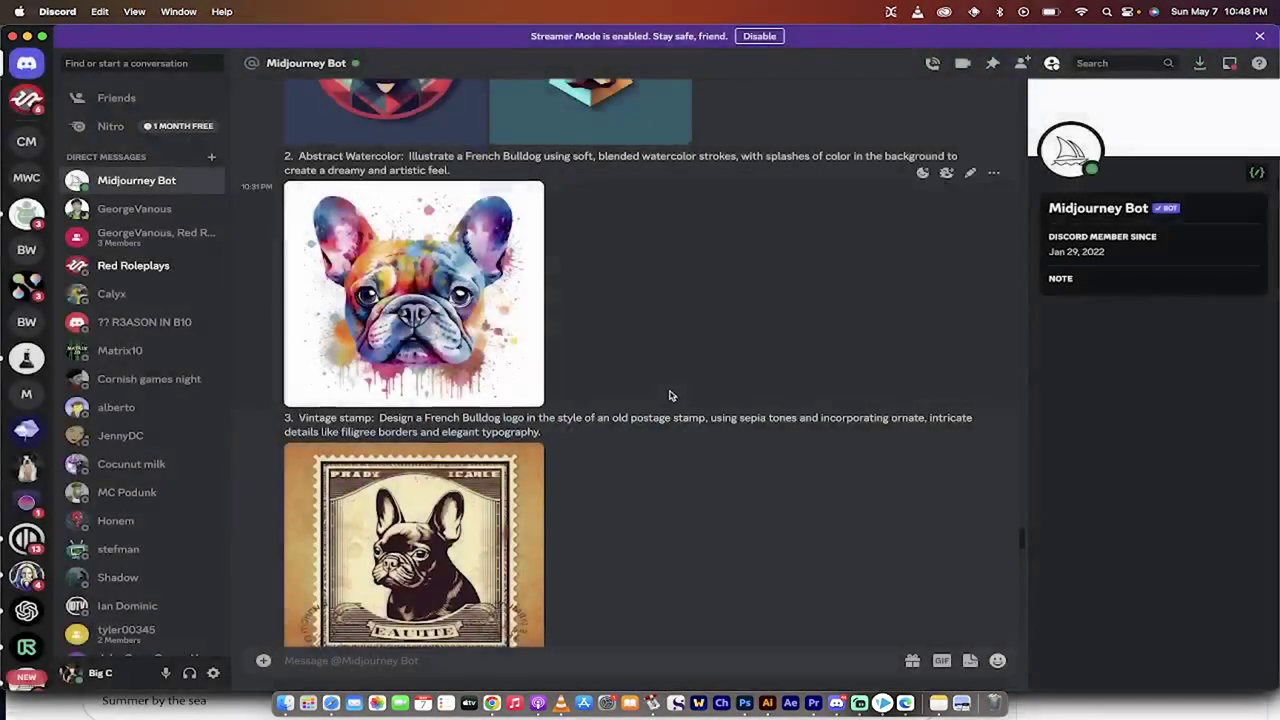
Step: Scroll down the chat to the vintage postage-stamp bulldog logo
scroll(671, 395, "down", 1)
scroll(671, 395, "up", 1)
scroll(671, 395, "down", 1)
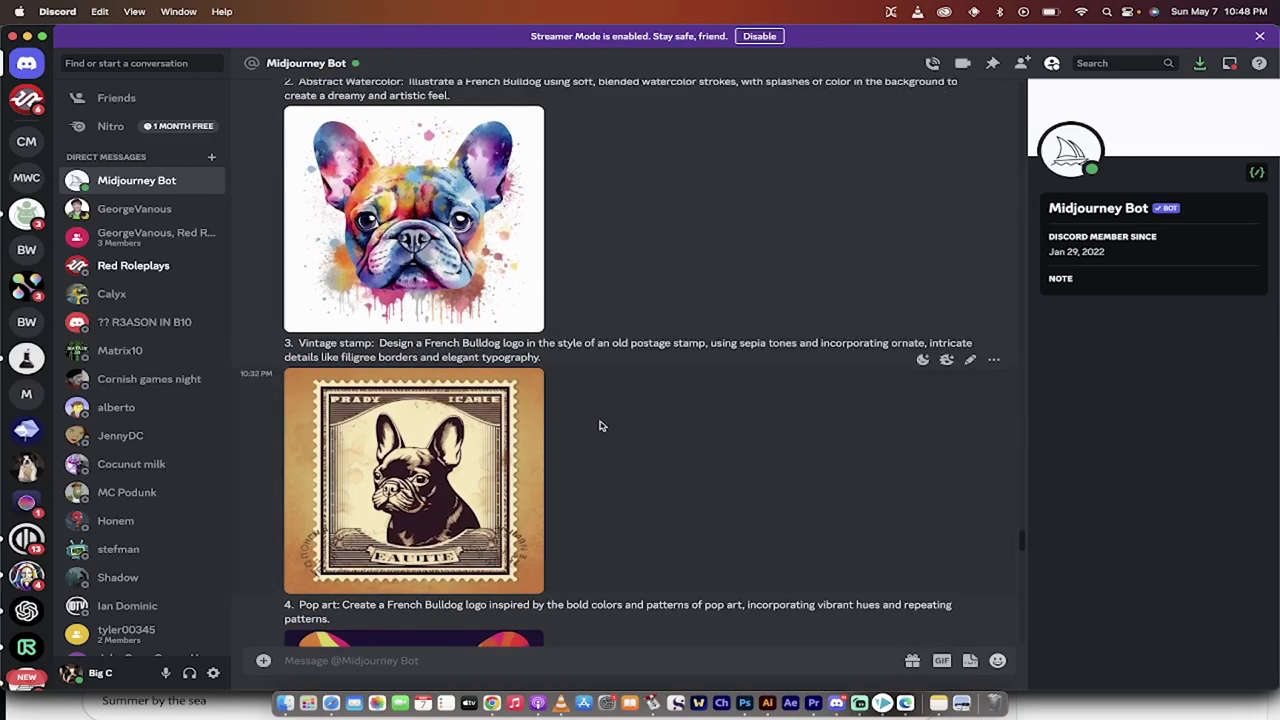
scroll(600, 426, "down", 1)
scroll(600, 426, "up", 1)
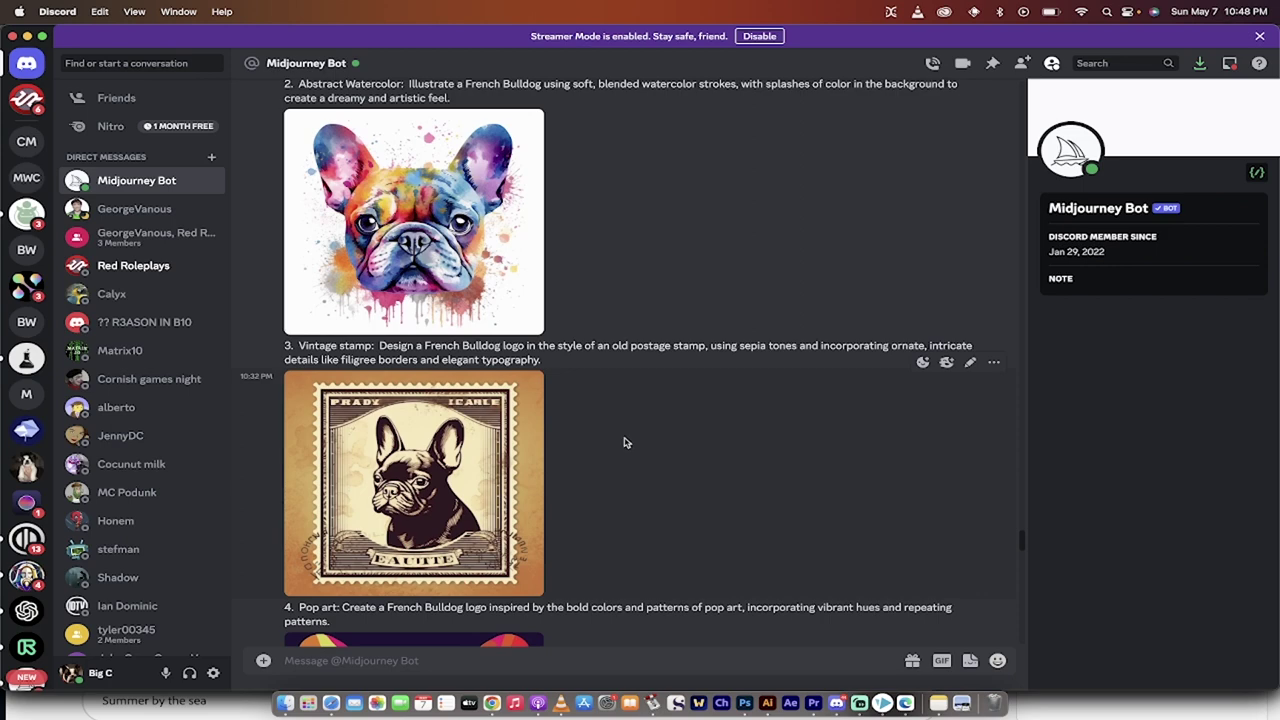
scroll(624, 441, "down", 1)
scroll(624, 443, "up", 1)
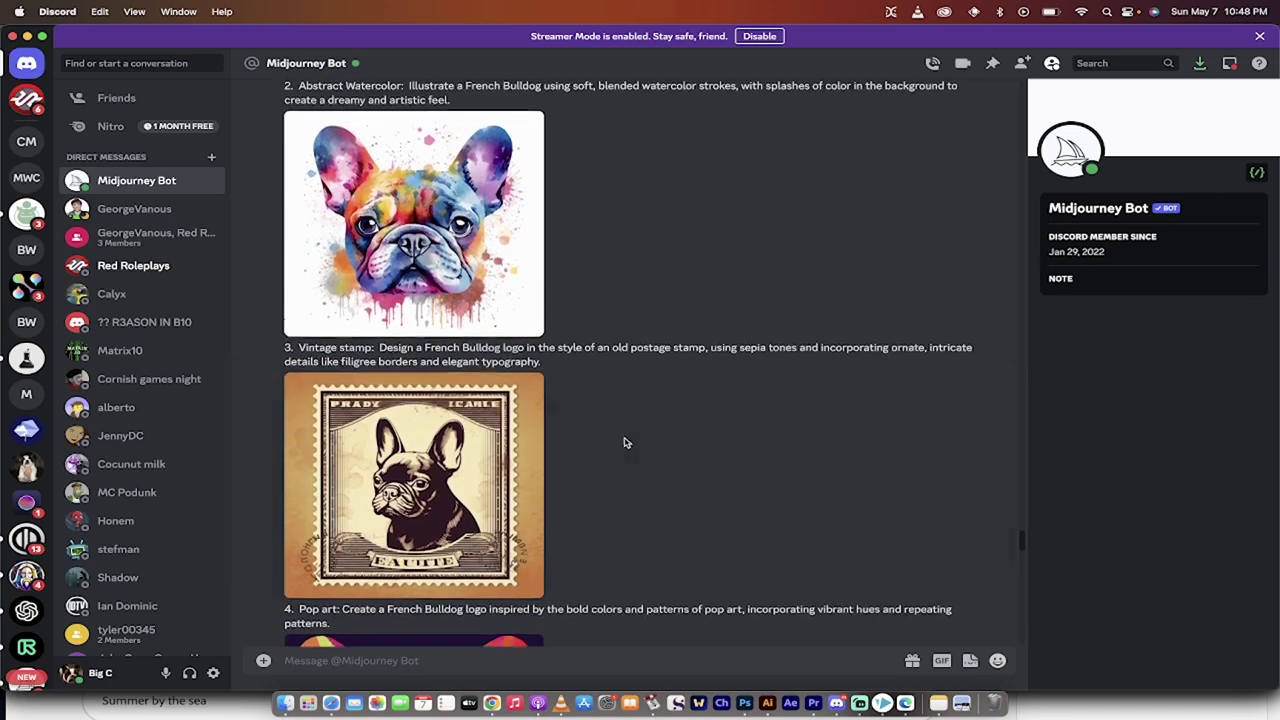
scroll(626, 440, "down", 2)
scroll(627, 377, "down", 3)
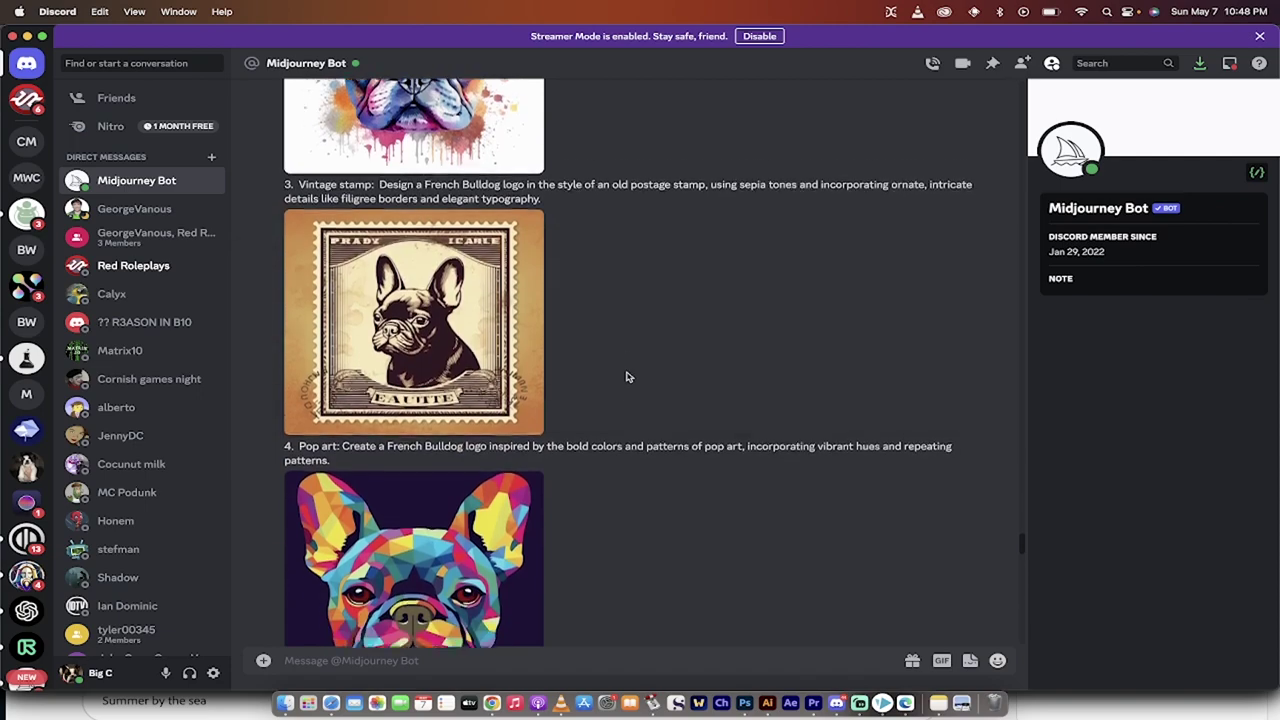
Step: View the vintage stamp and pop art bulldog logos full size, then scroll to the pixel-art logo
left_click(538, 292)
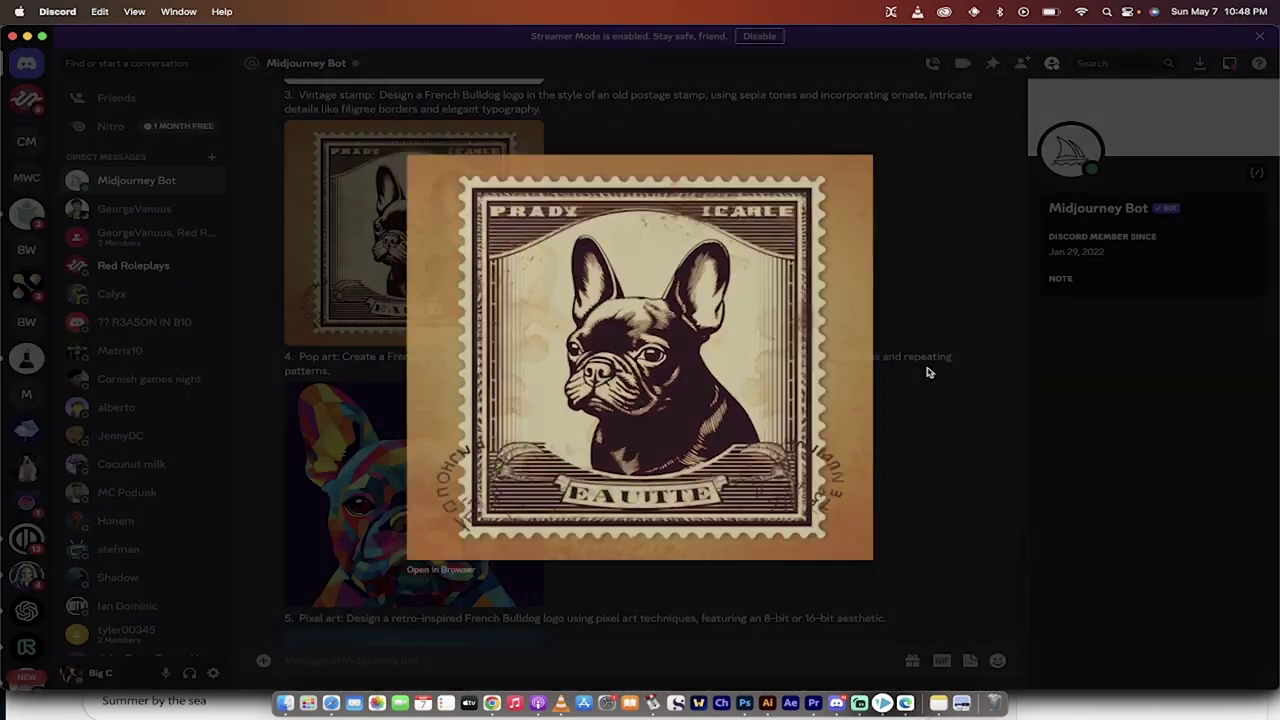
left_click(928, 370)
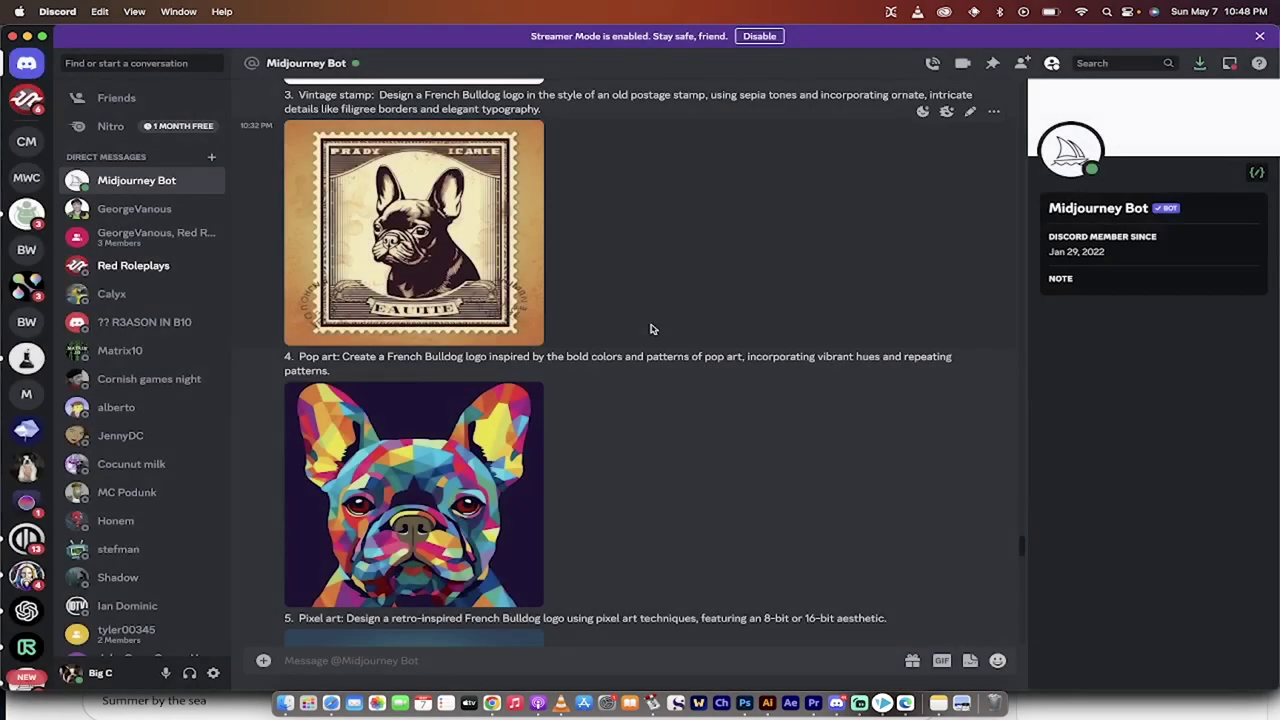
scroll(686, 396, "down", 2)
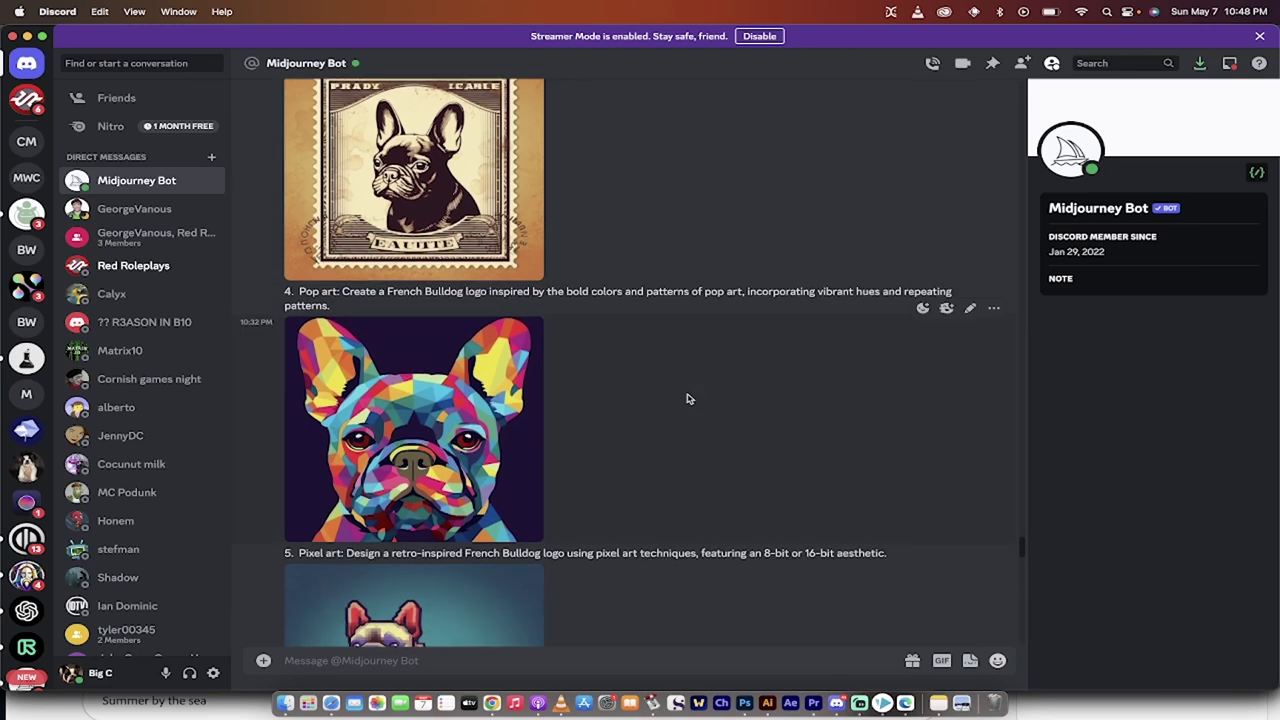
scroll(686, 398, "down", 5)
left_click(480, 280)
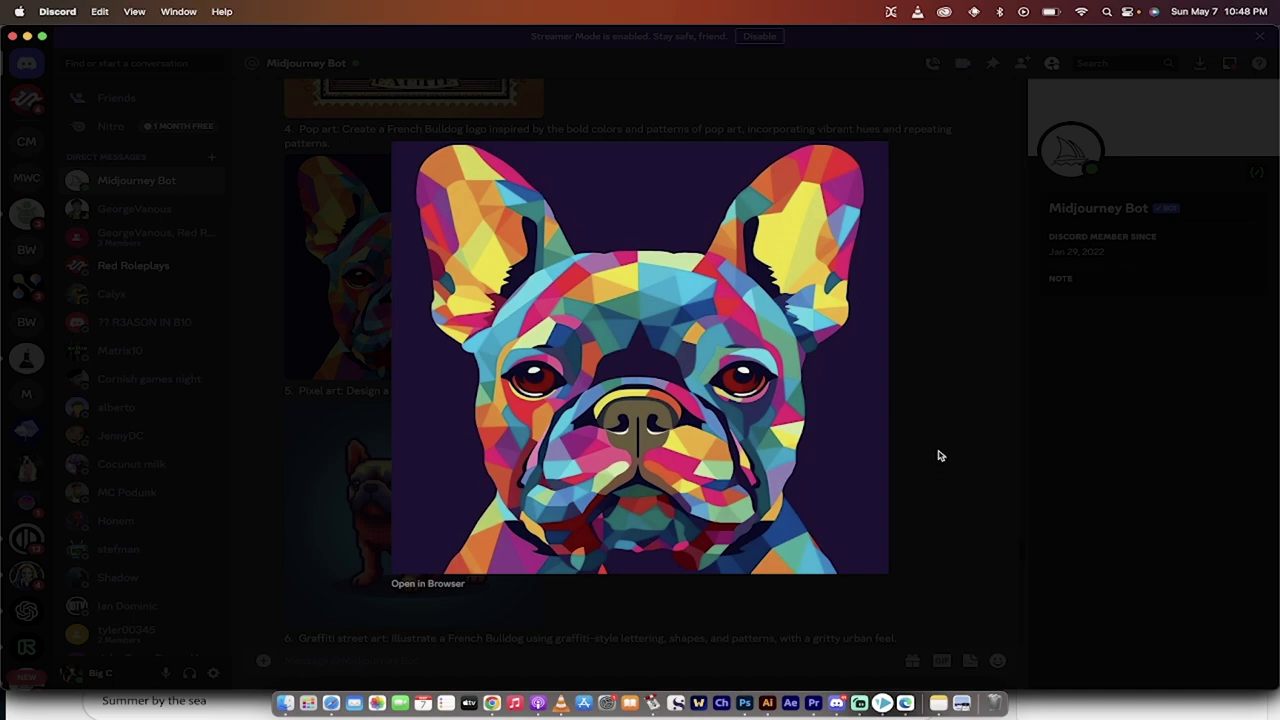
left_click(938, 456)
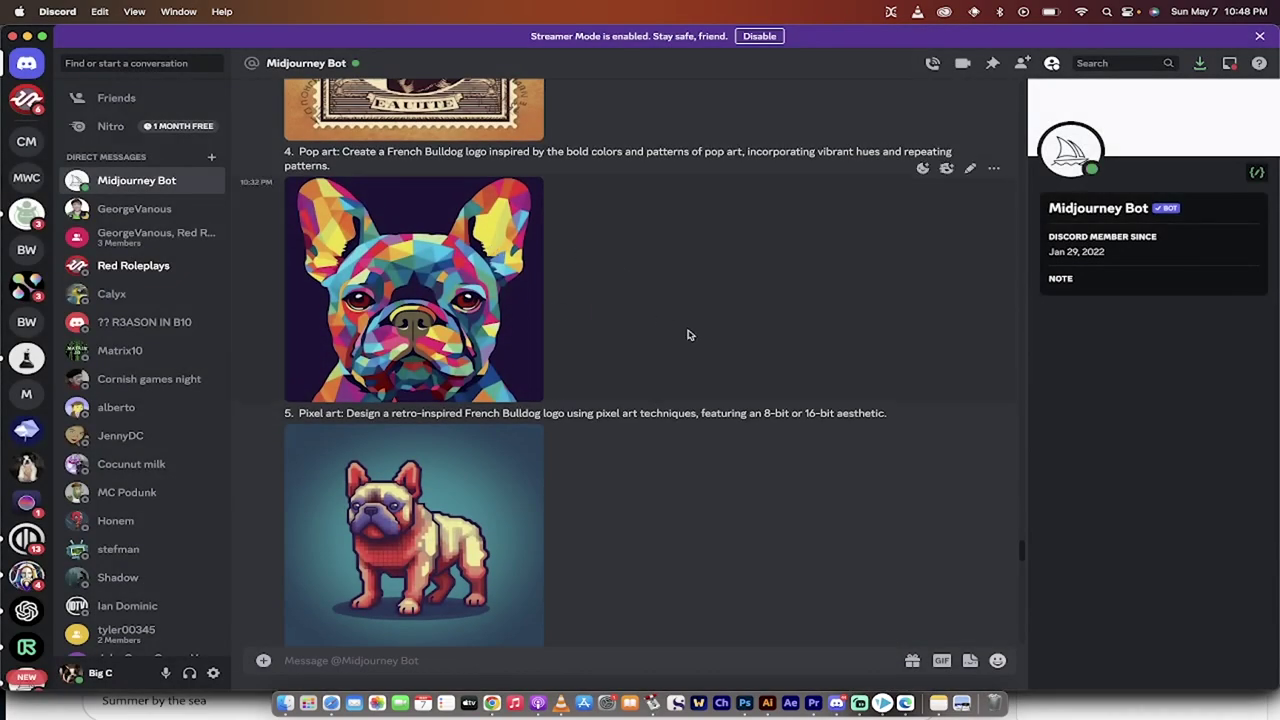
scroll(688, 335, "down", 5)
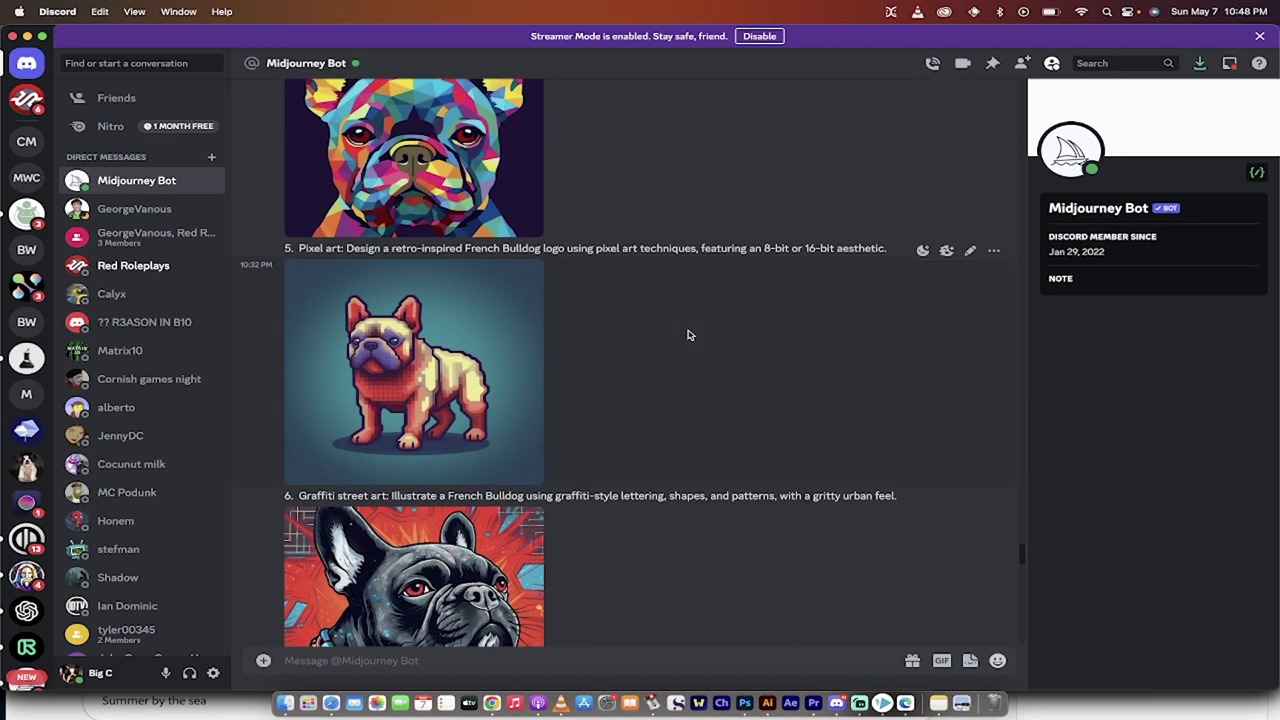
scroll(688, 335, "down", 2)
left_click(430, 320)
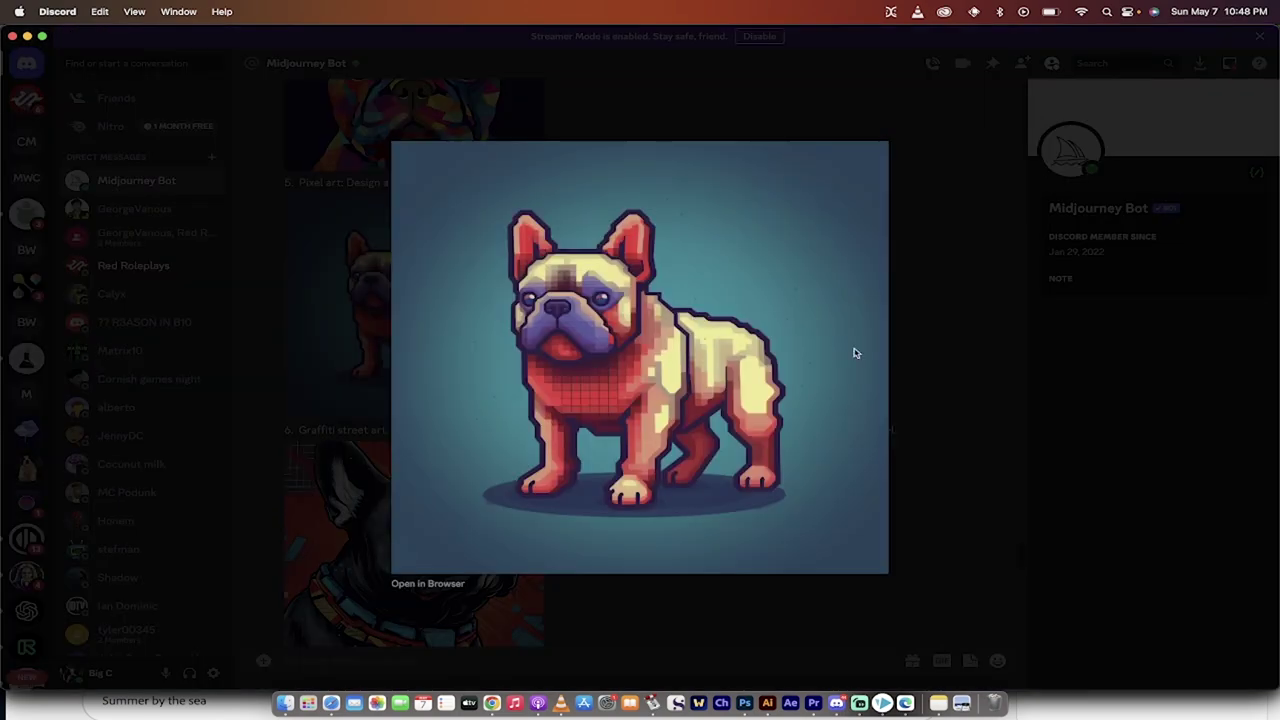
left_click(929, 363)
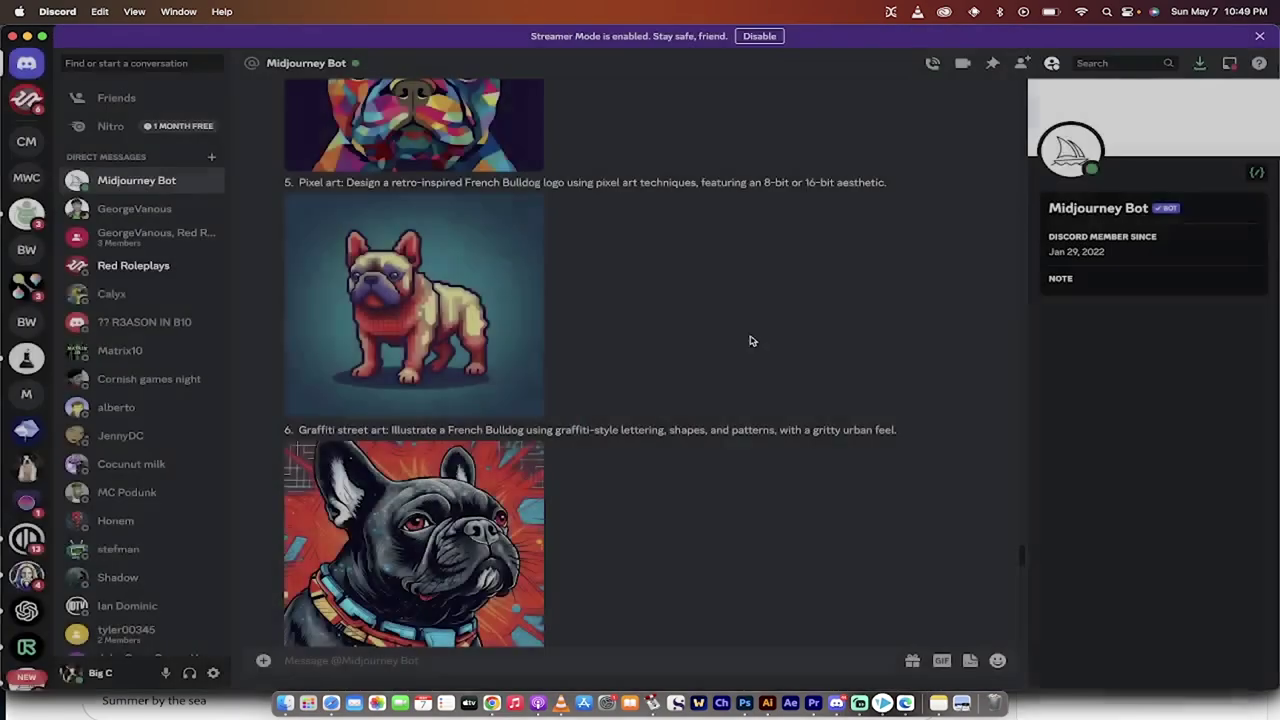
scroll(436, 333, "down", 1)
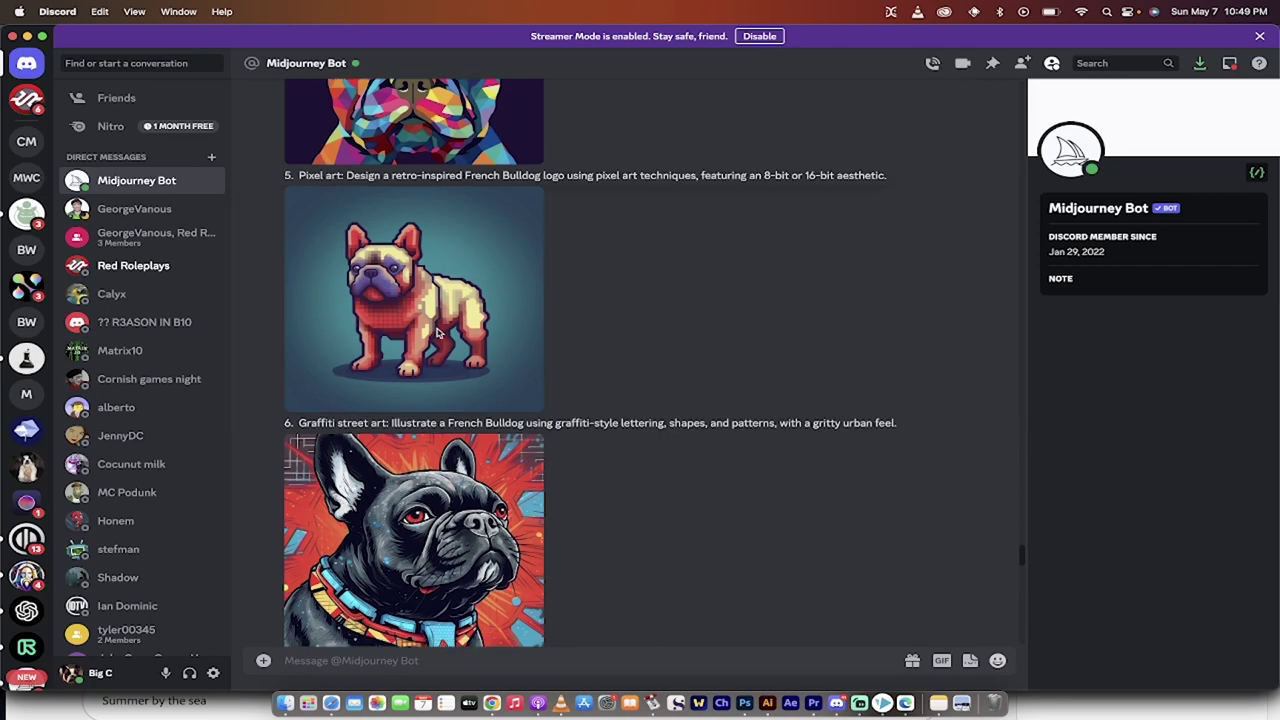
scroll(671, 509, "down", 4)
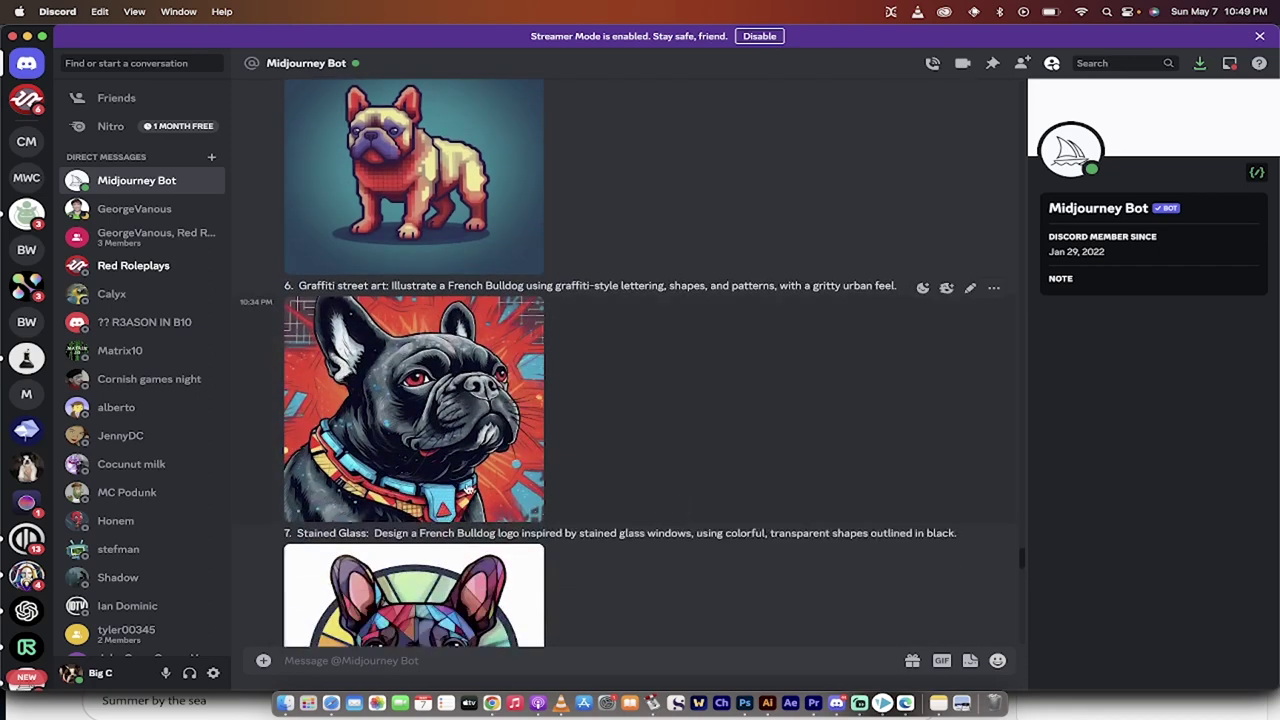
left_click(467, 487)
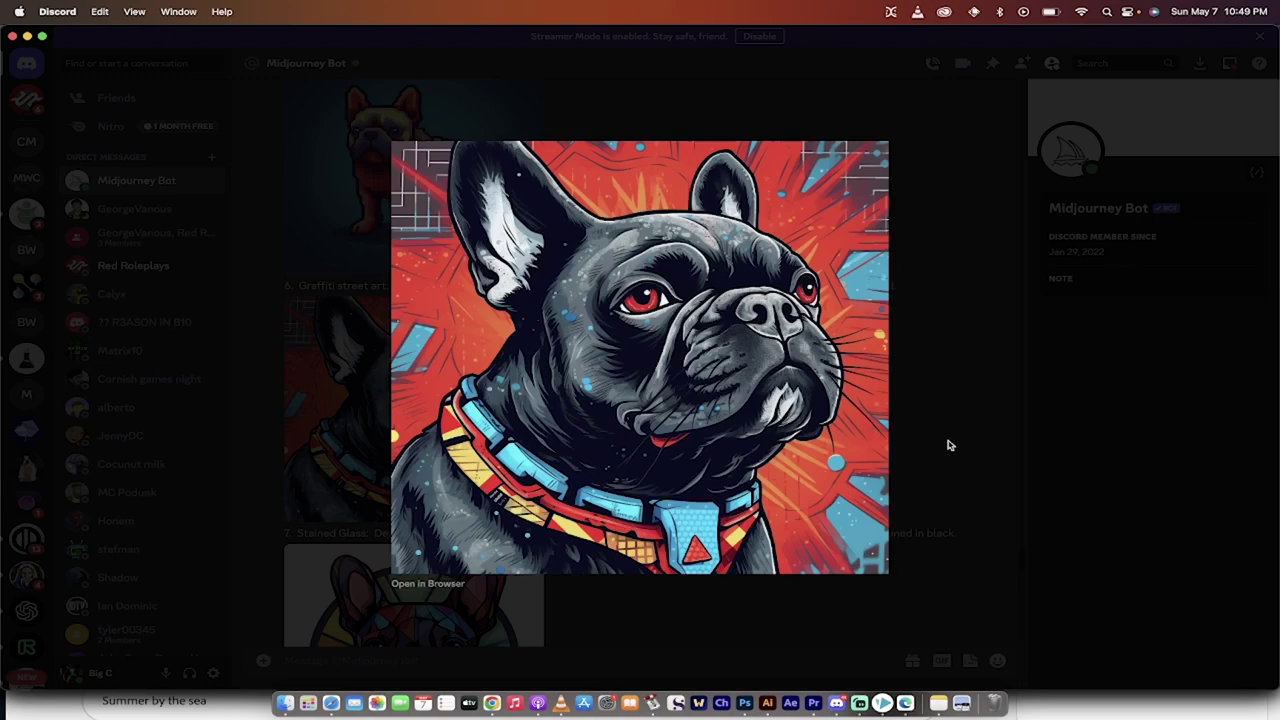
left_click(932, 437)
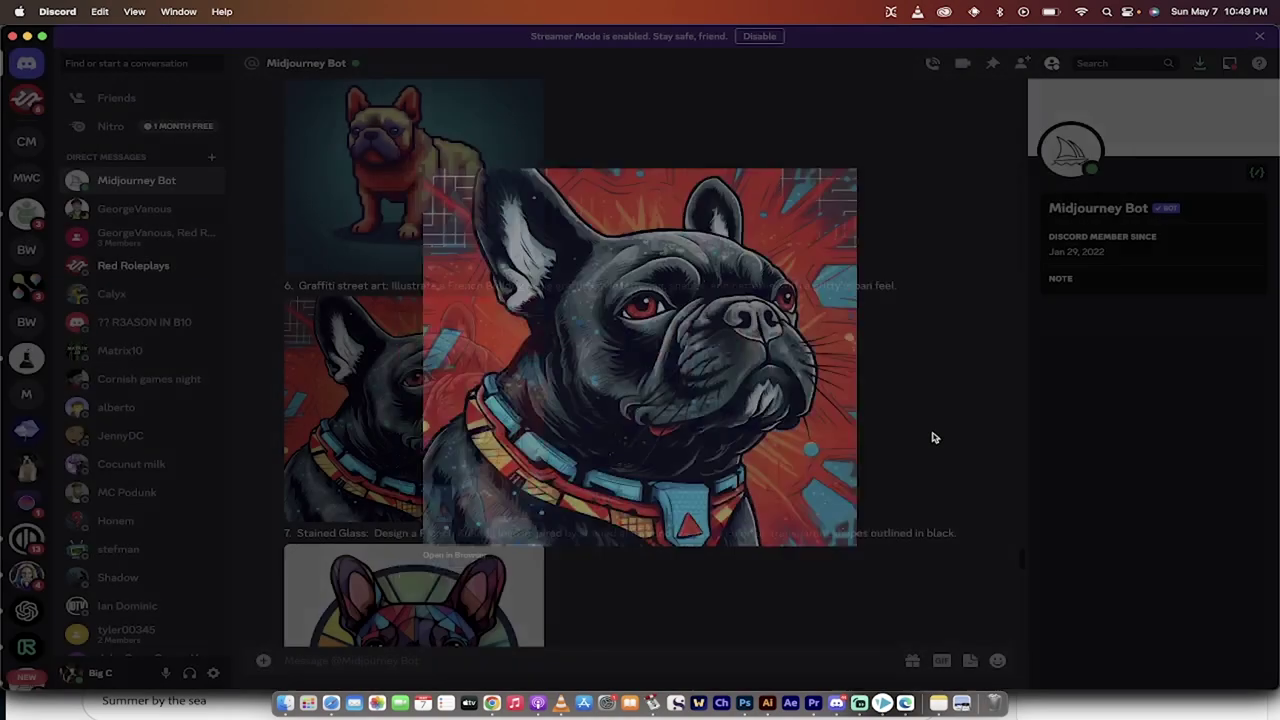
scroll(583, 509, "down", 3)
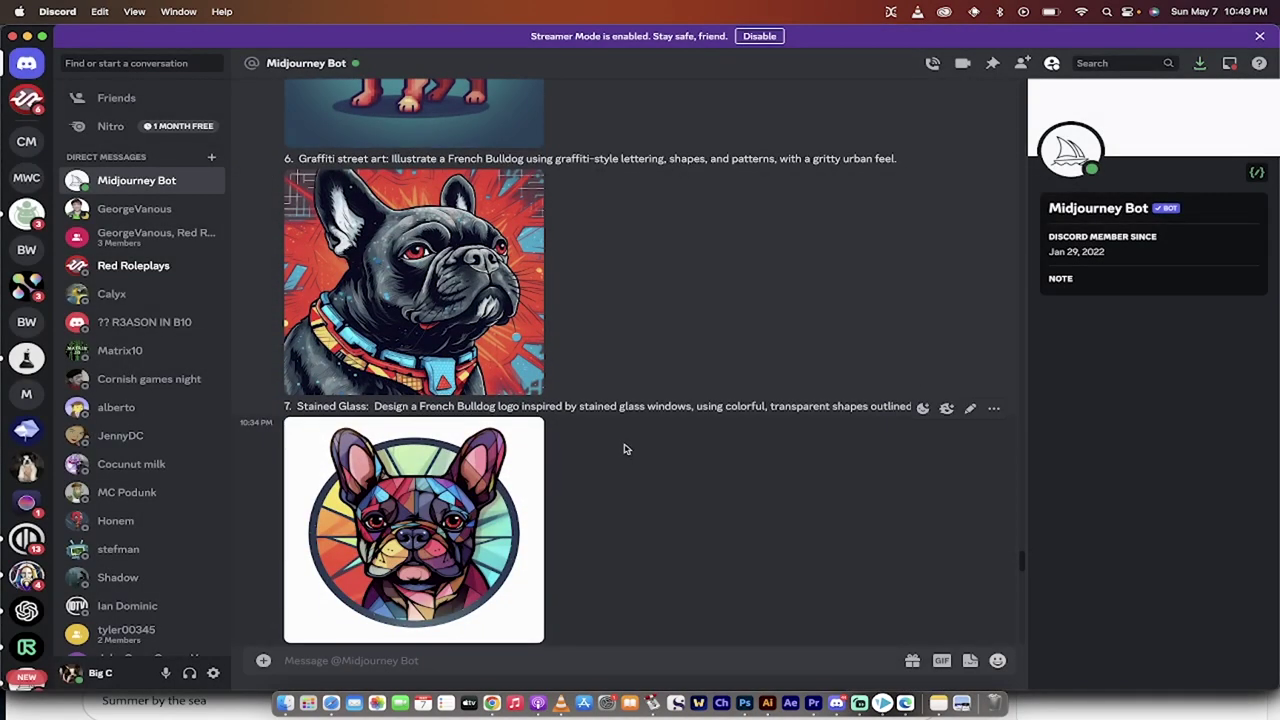
scroll(660, 481, "down", 3)
left_click(414, 400)
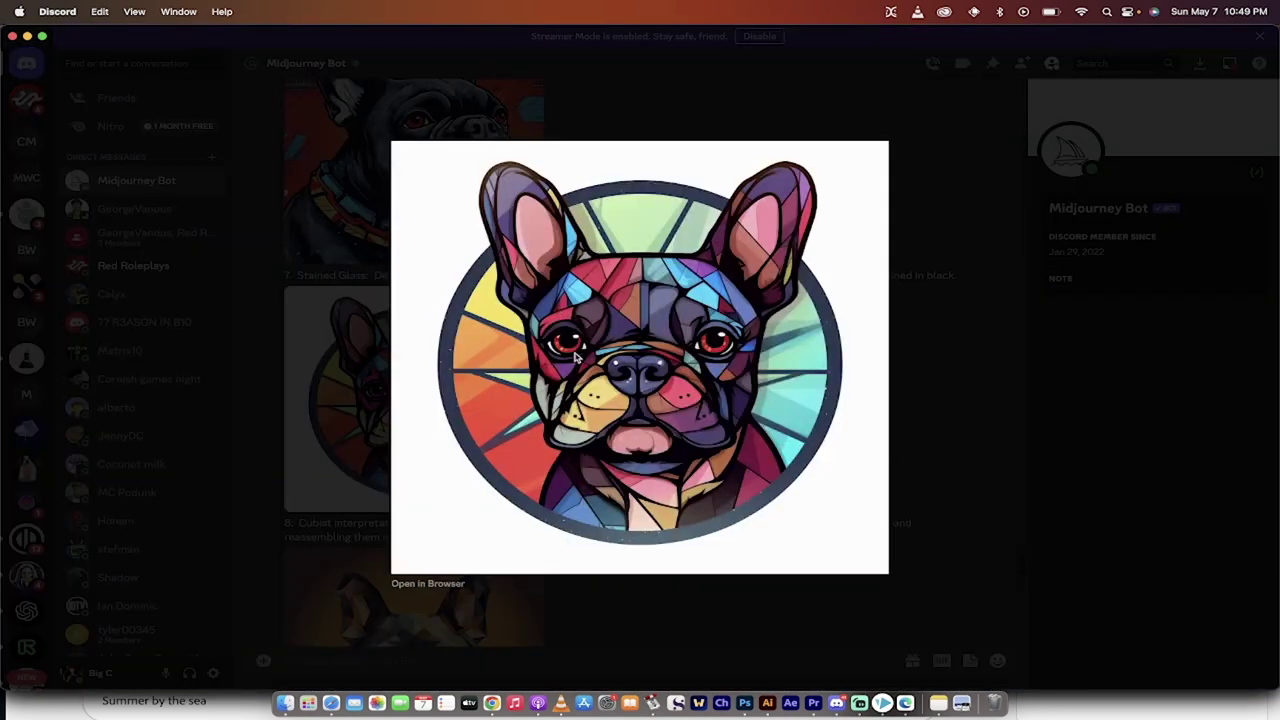
left_click(951, 460)
scroll(851, 466, "down", 5)
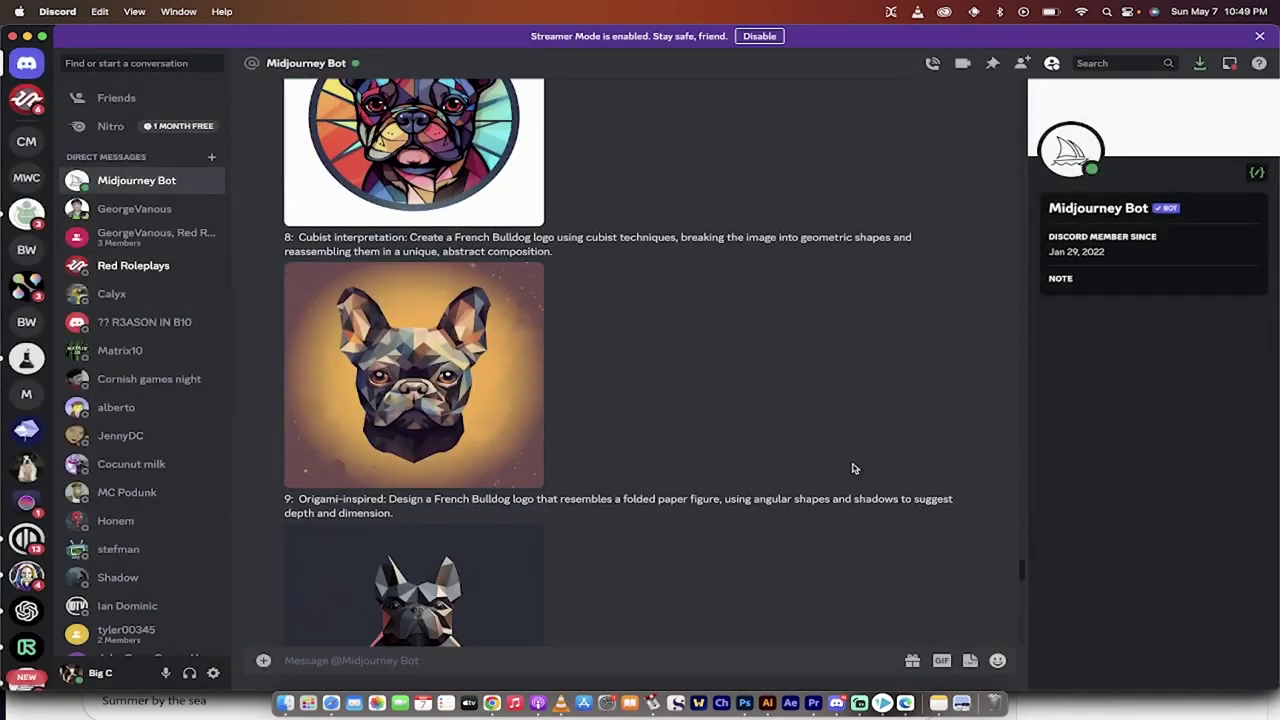
scroll(738, 398, "down", 1)
left_click(460, 272)
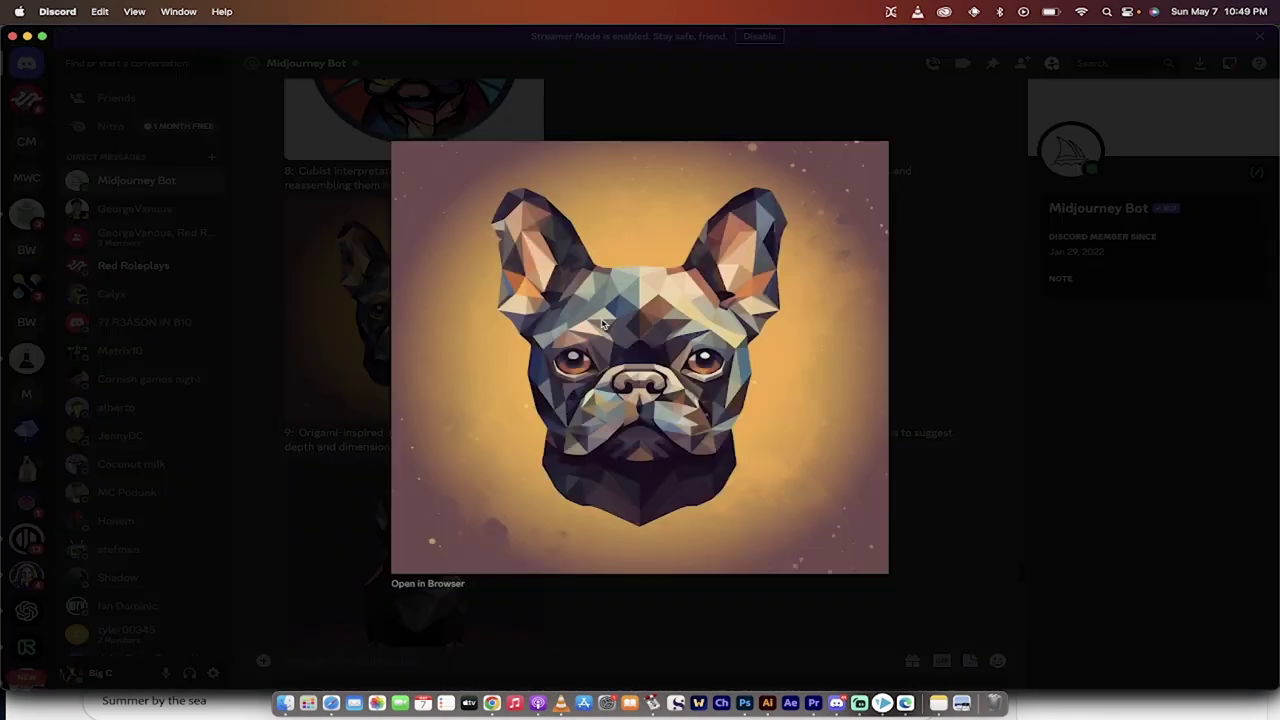
left_click(928, 390)
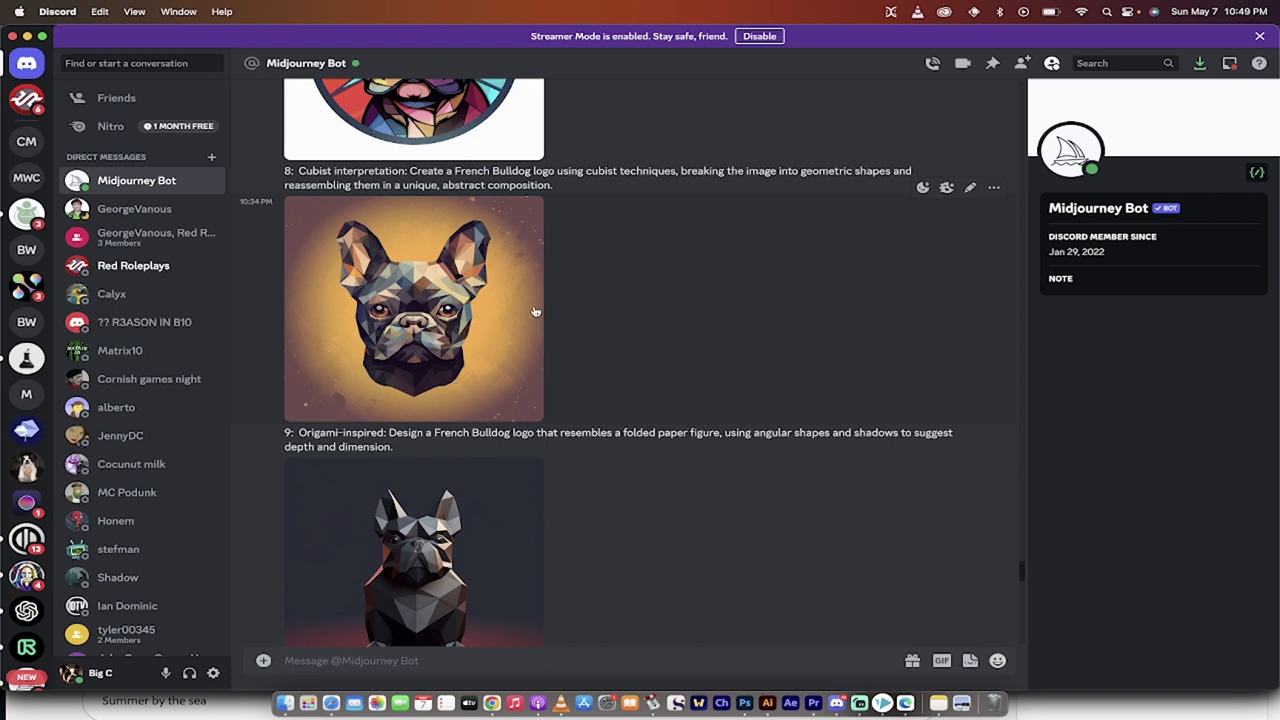
scroll(620, 400, "down", 3)
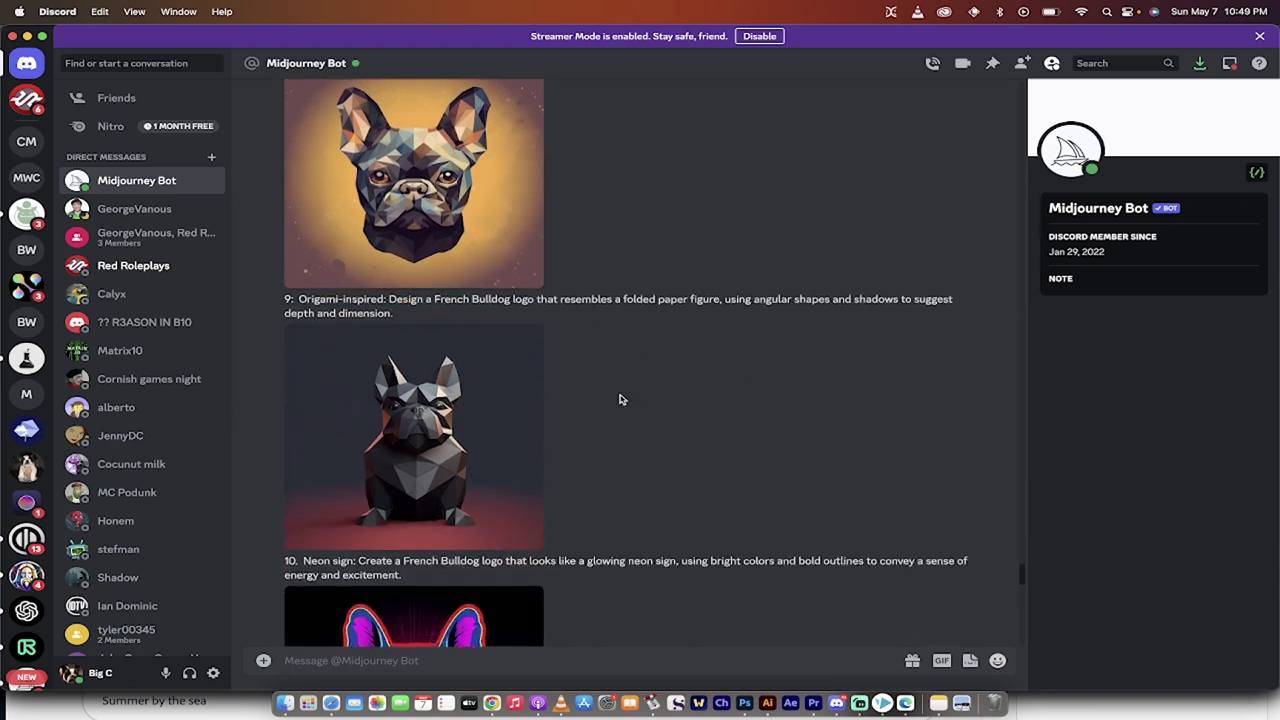
scroll(619, 399, "up", 2)
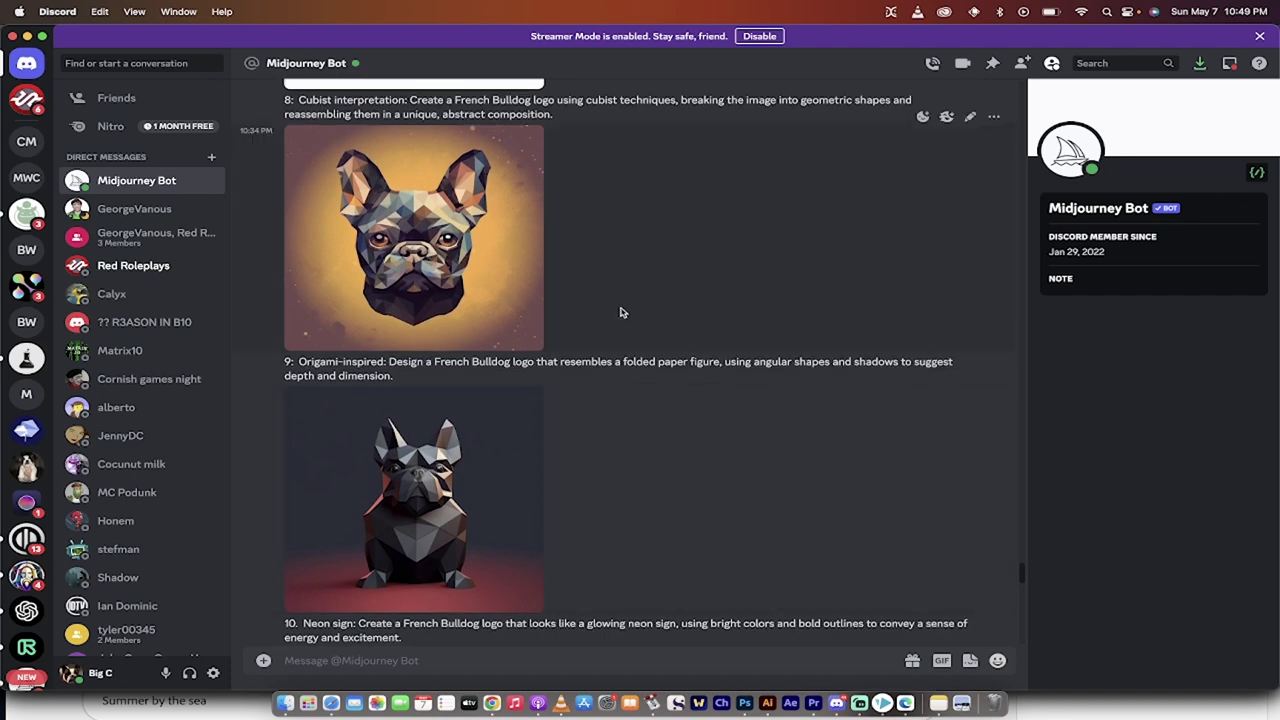
scroll(620, 311, "down", 3)
scroll(634, 345, "down", 1)
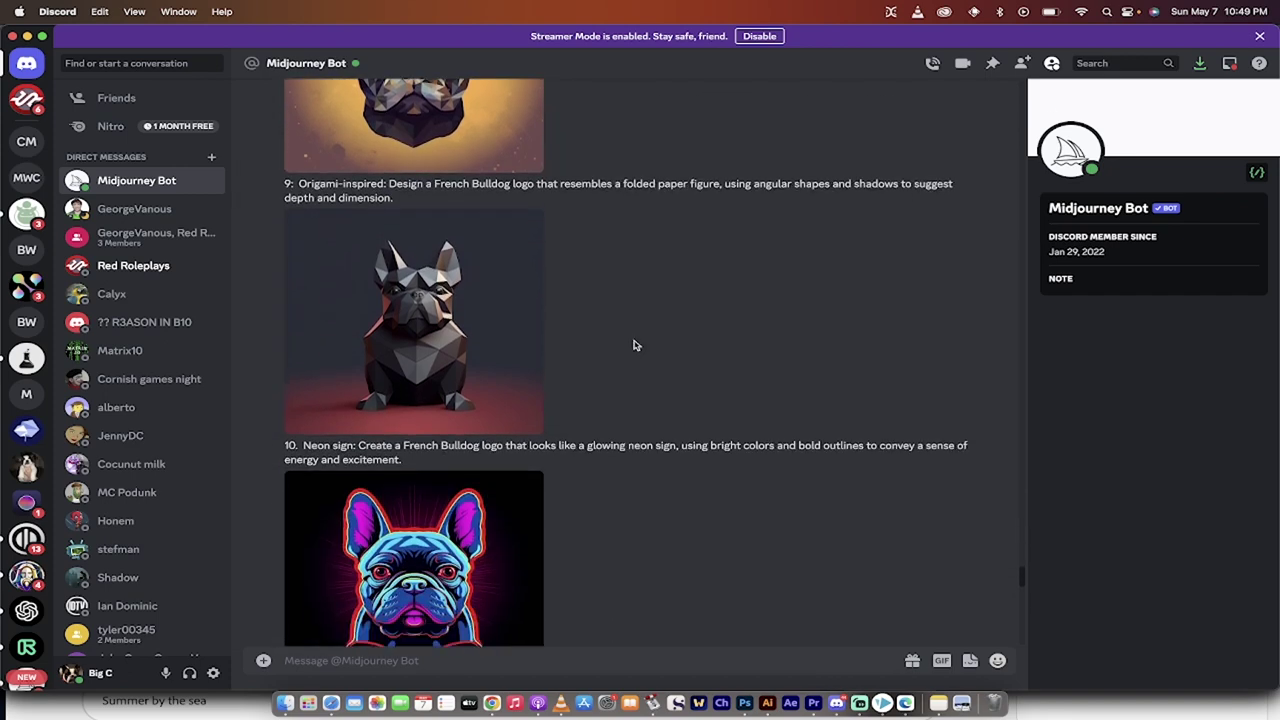
left_click(500, 330)
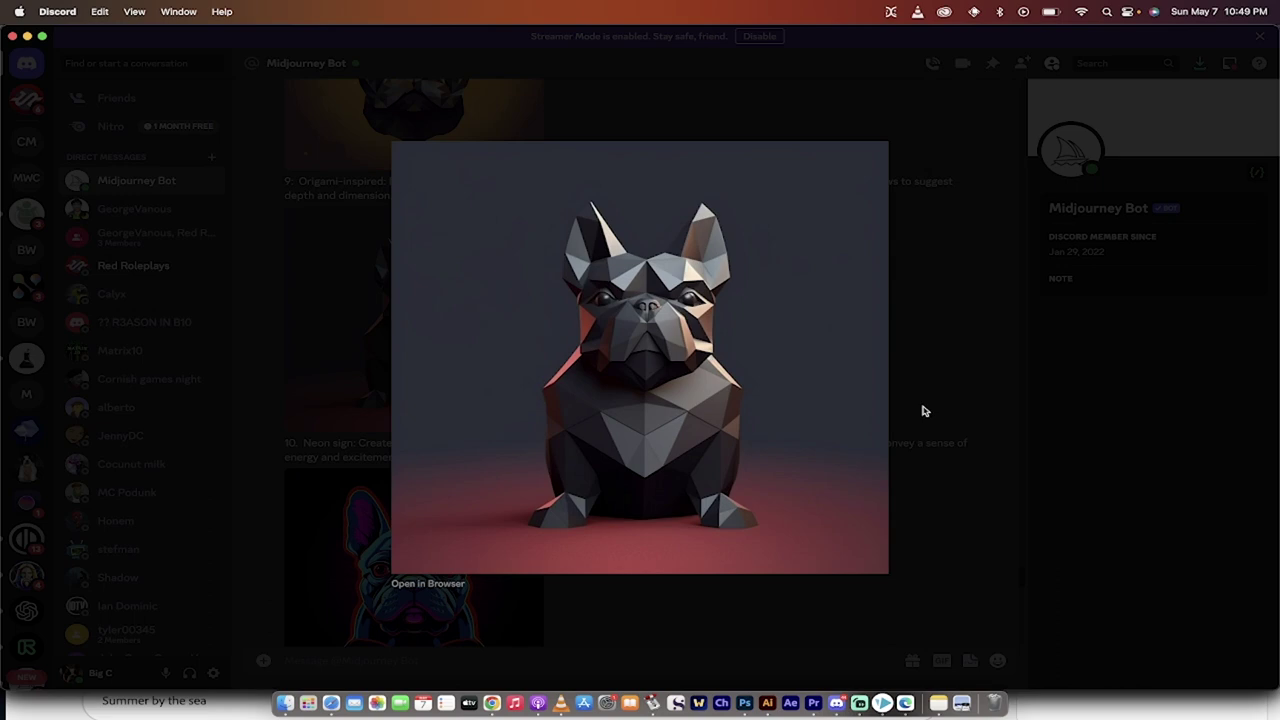
left_click(917, 371)
scroll(756, 388, "down", 3)
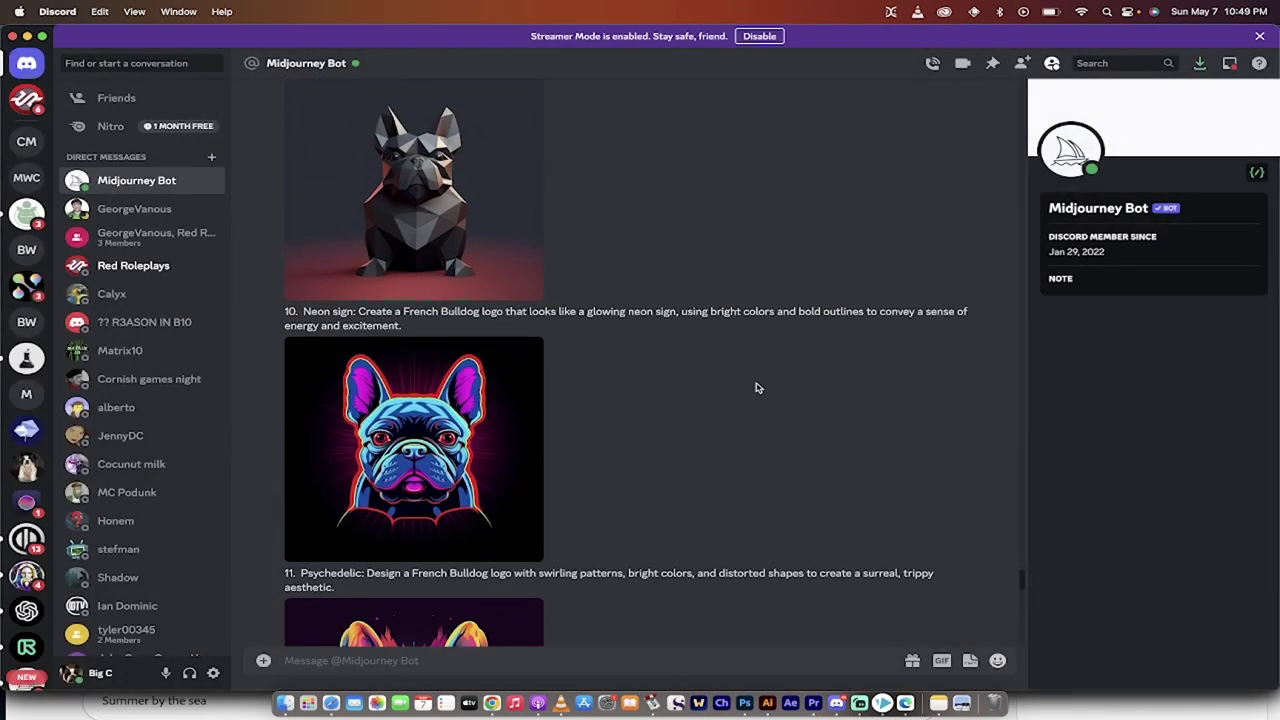
scroll(756, 388, "up", 3)
scroll(756, 388, "down", 3)
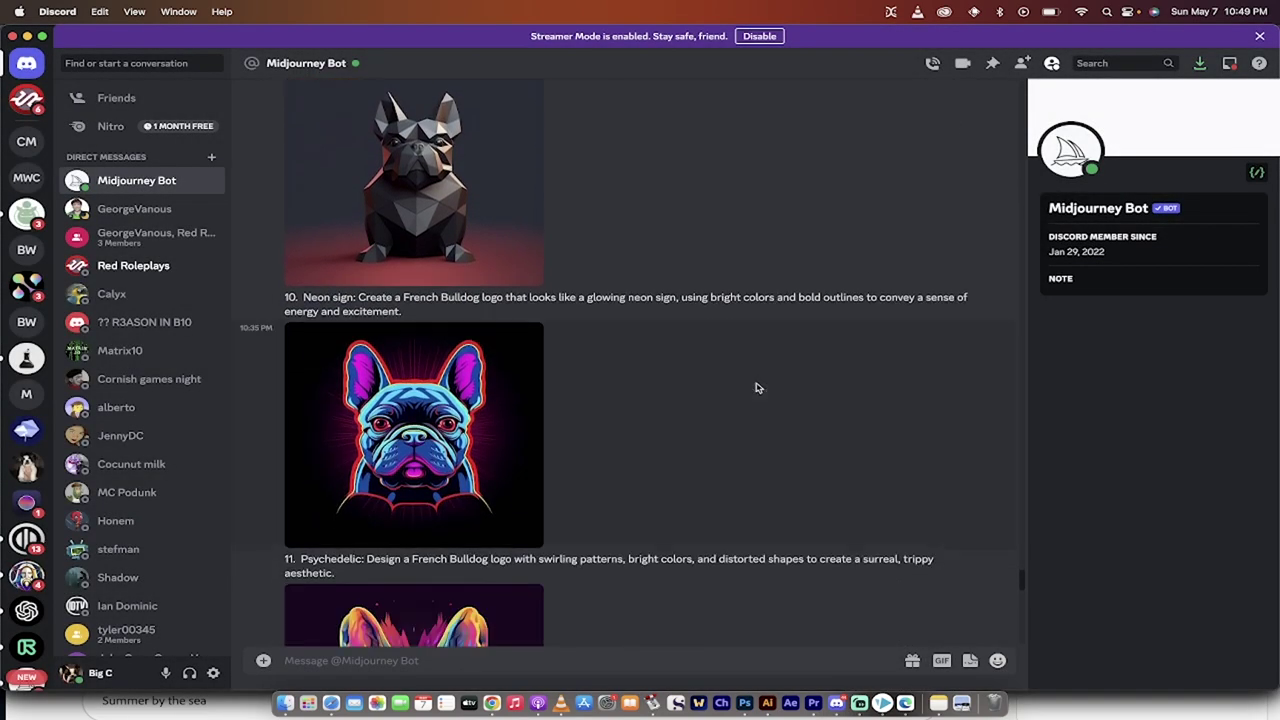
right_click(756, 388)
scroll(700, 390, "down", 3)
left_click(664, 388)
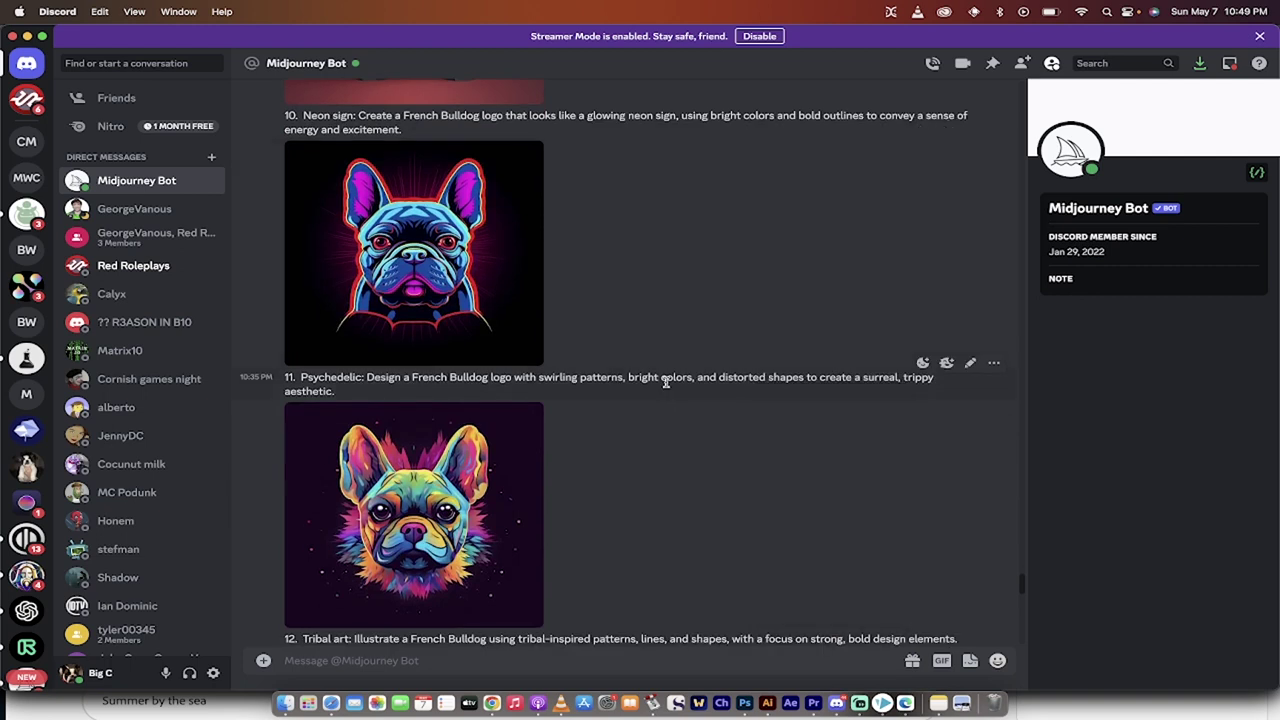
scroll(646, 321, "up", 1)
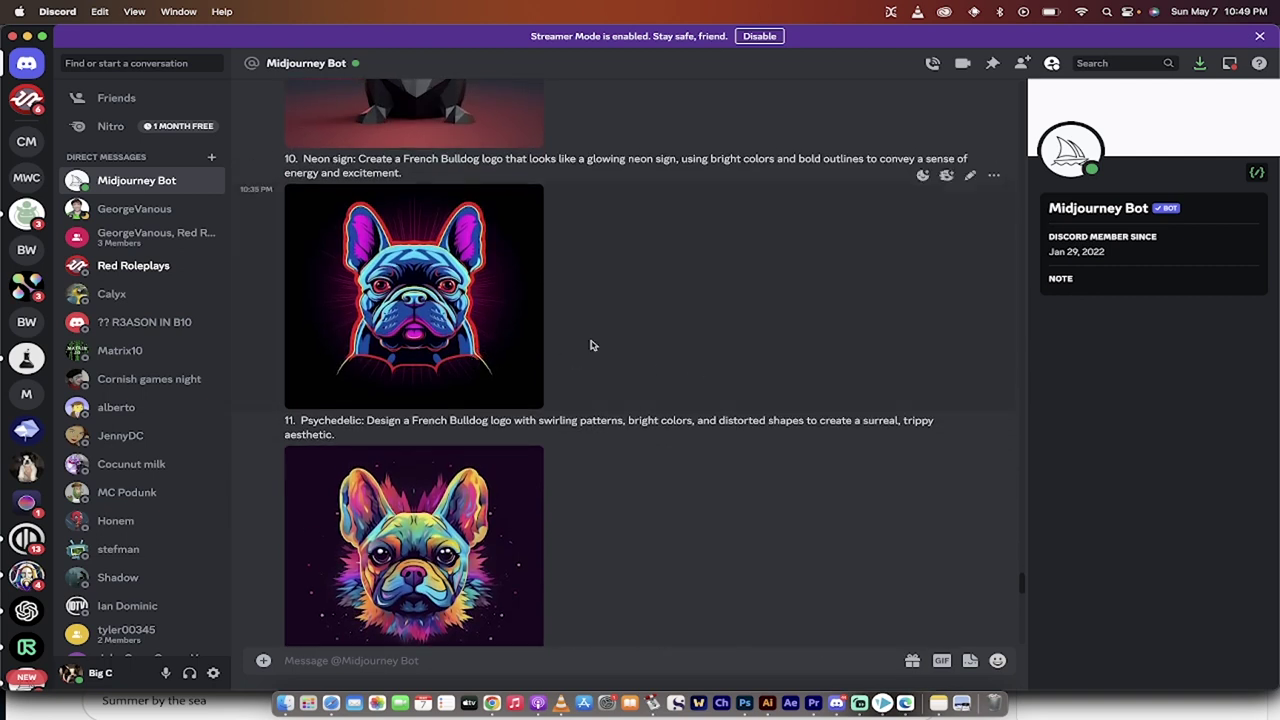
scroll(591, 351, "down", 3)
scroll(445, 372, "down", 1)
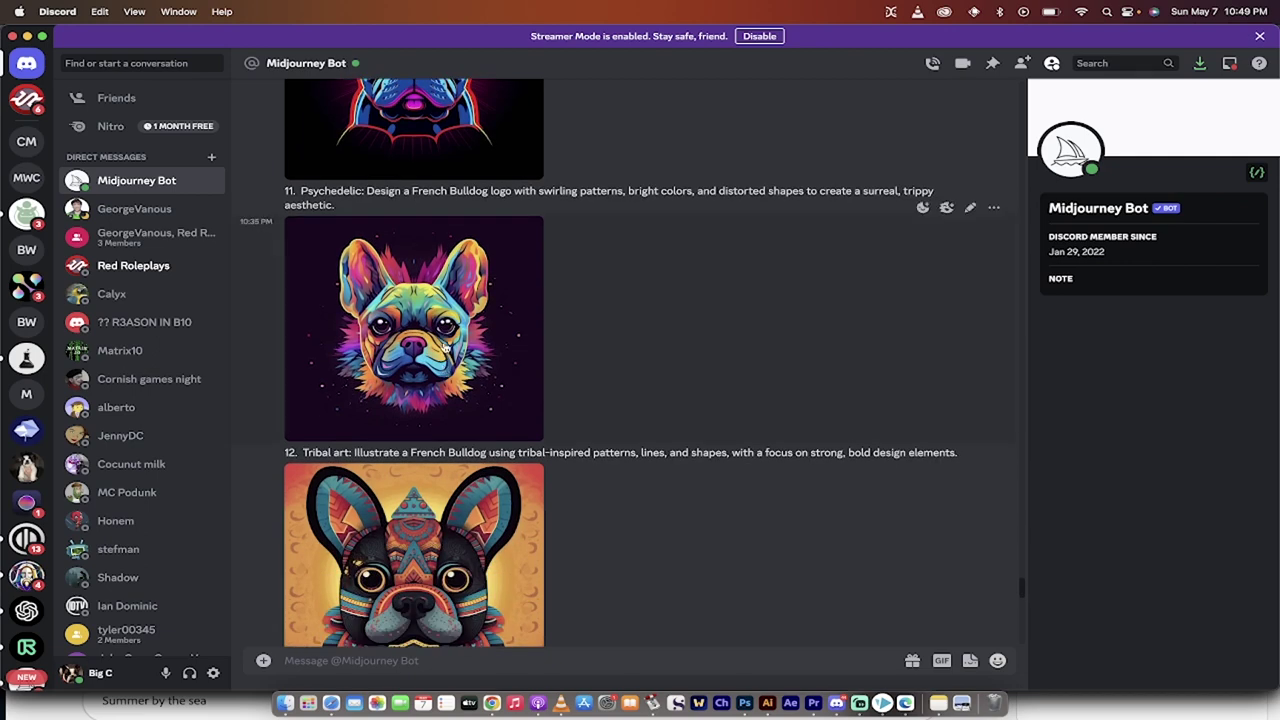
scroll(637, 342, "up", 1)
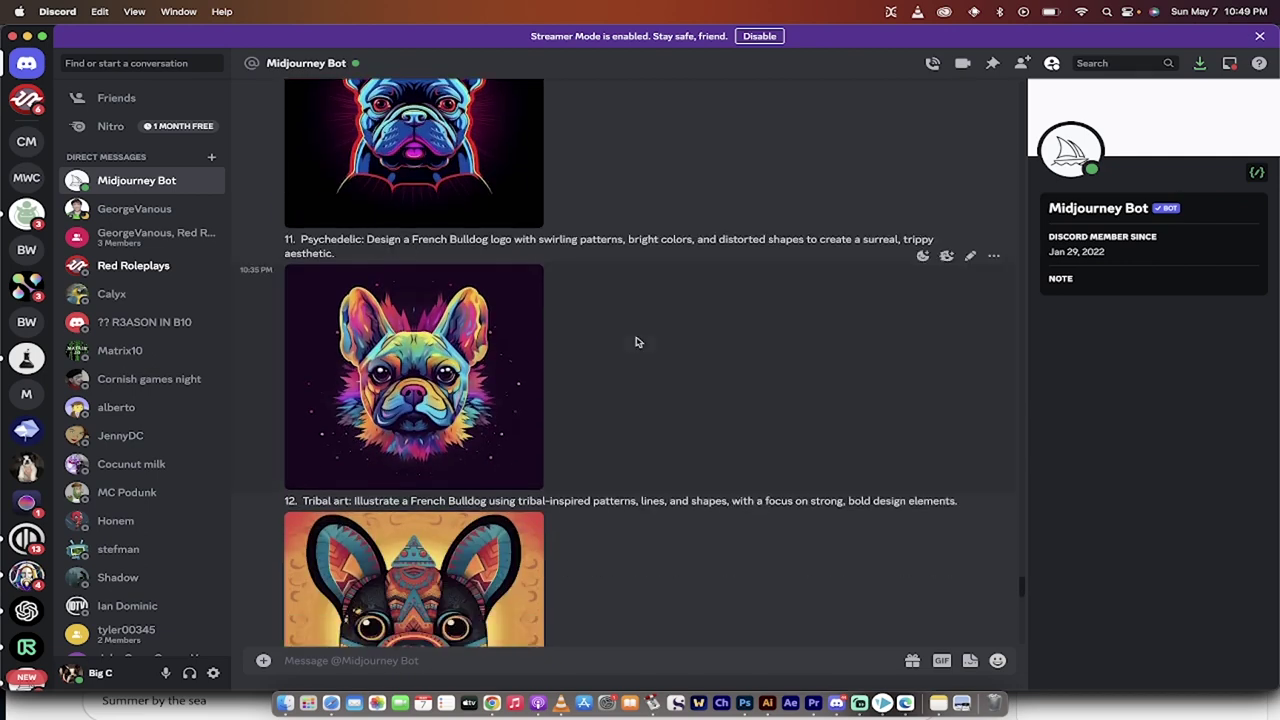
scroll(637, 342, "down", 5)
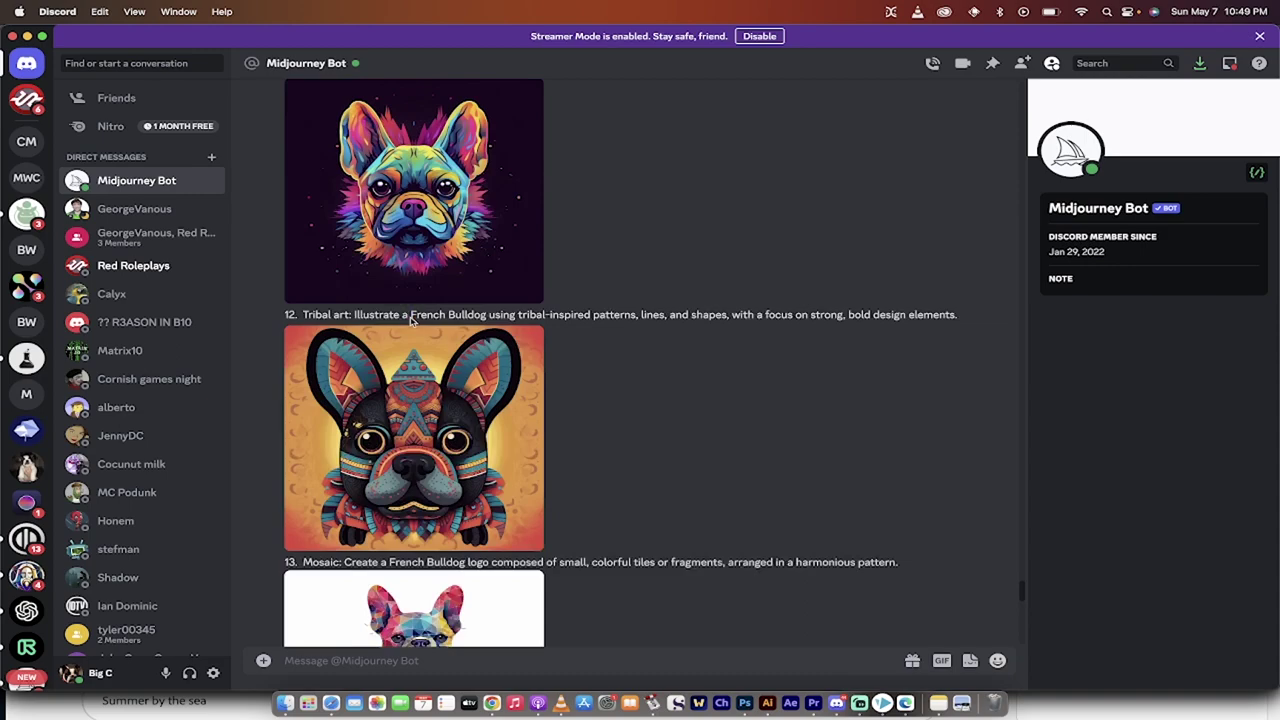
left_click(514, 414)
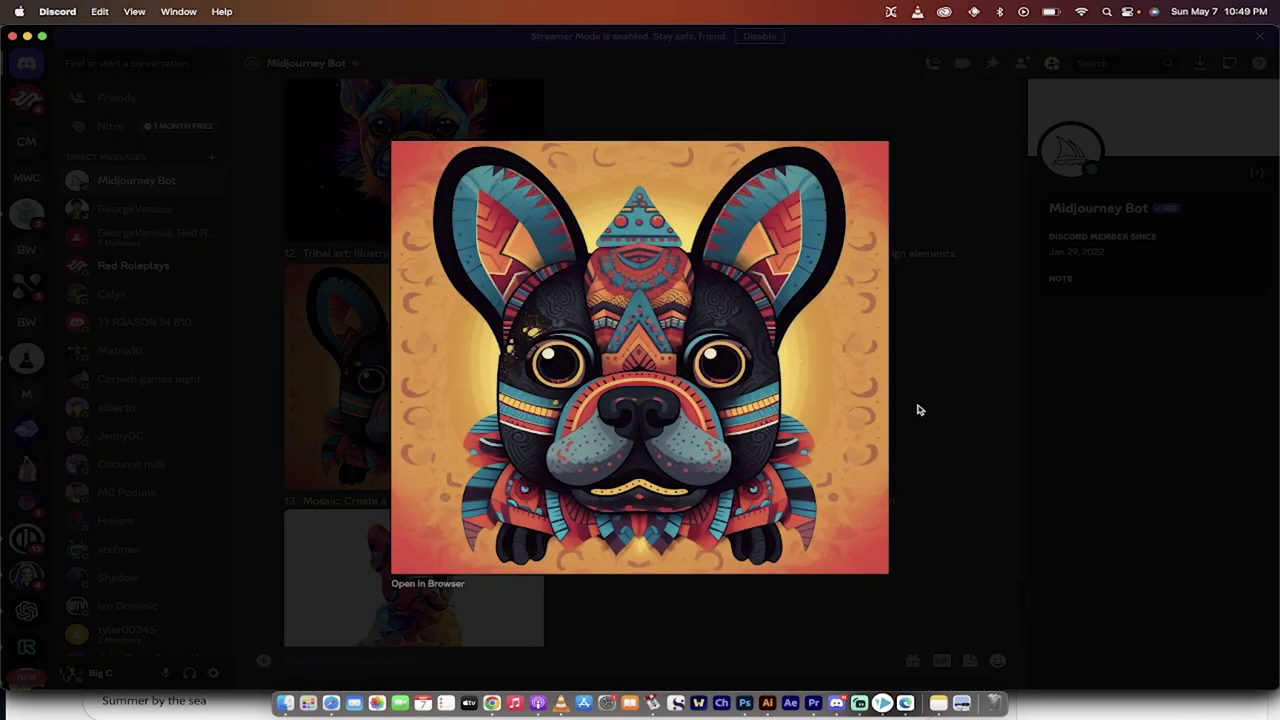
left_click(918, 409)
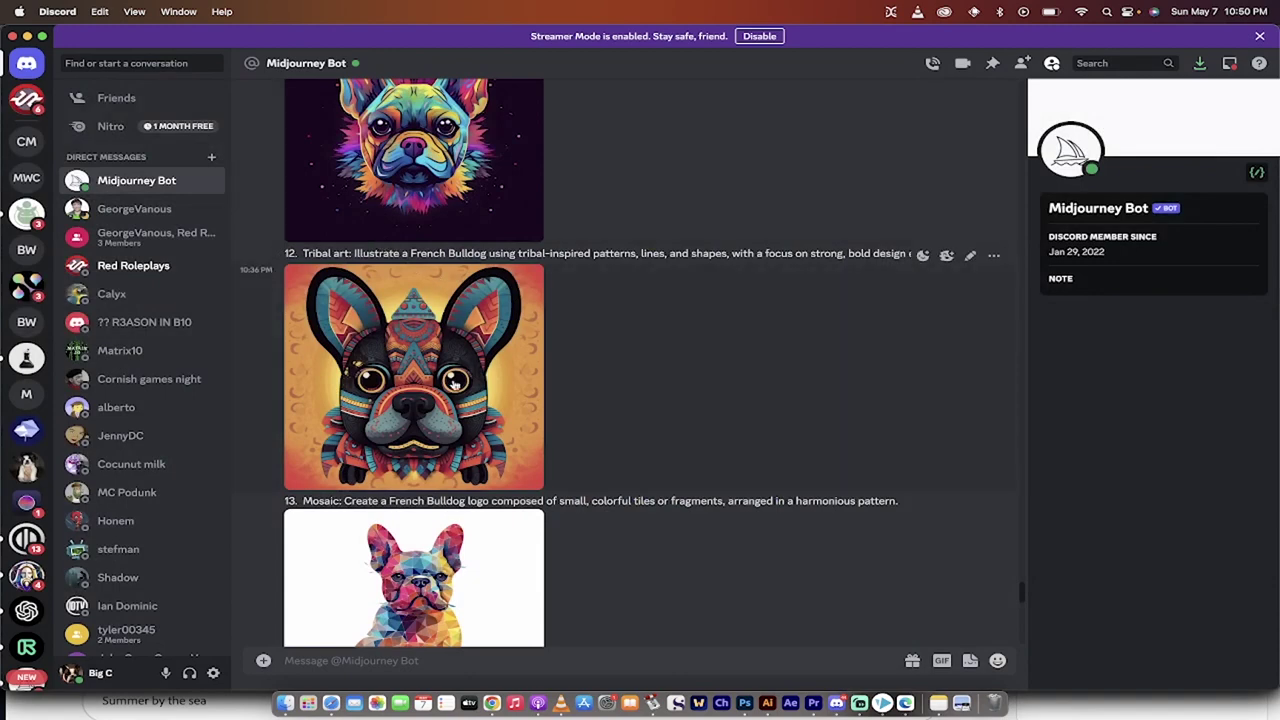
scroll(454, 383, "down", 1)
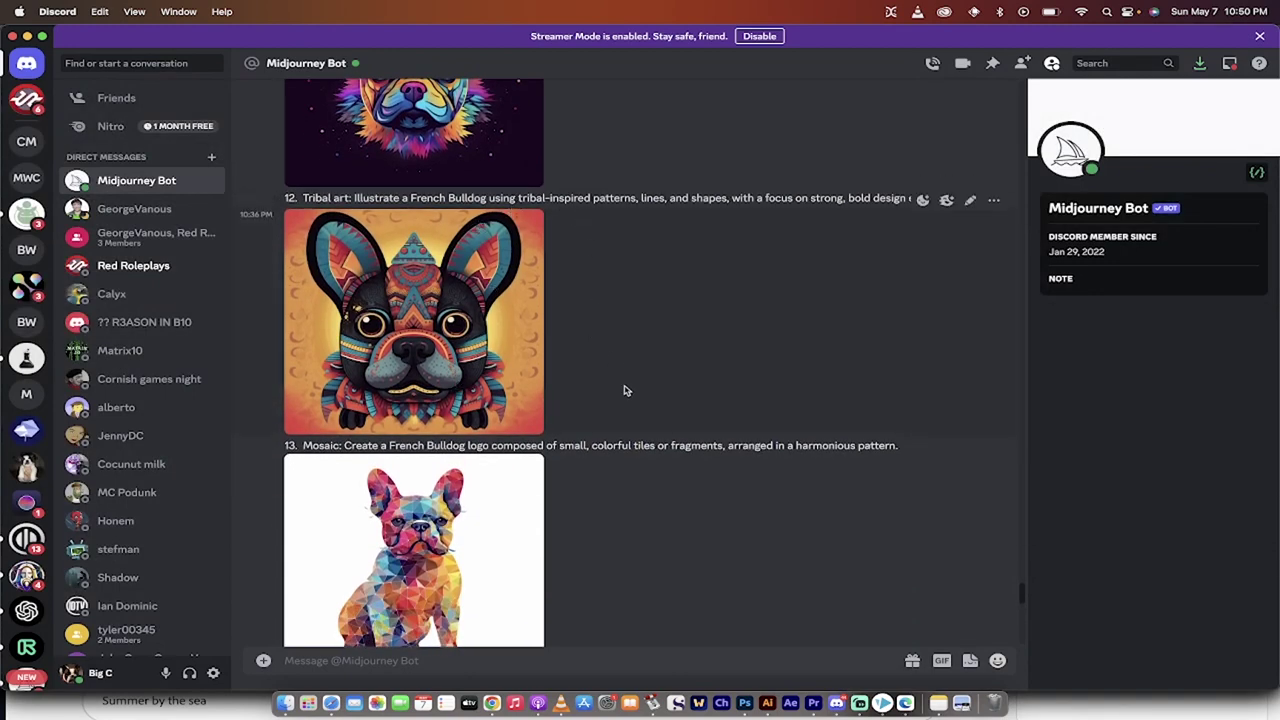
scroll(669, 372, "down", 1)
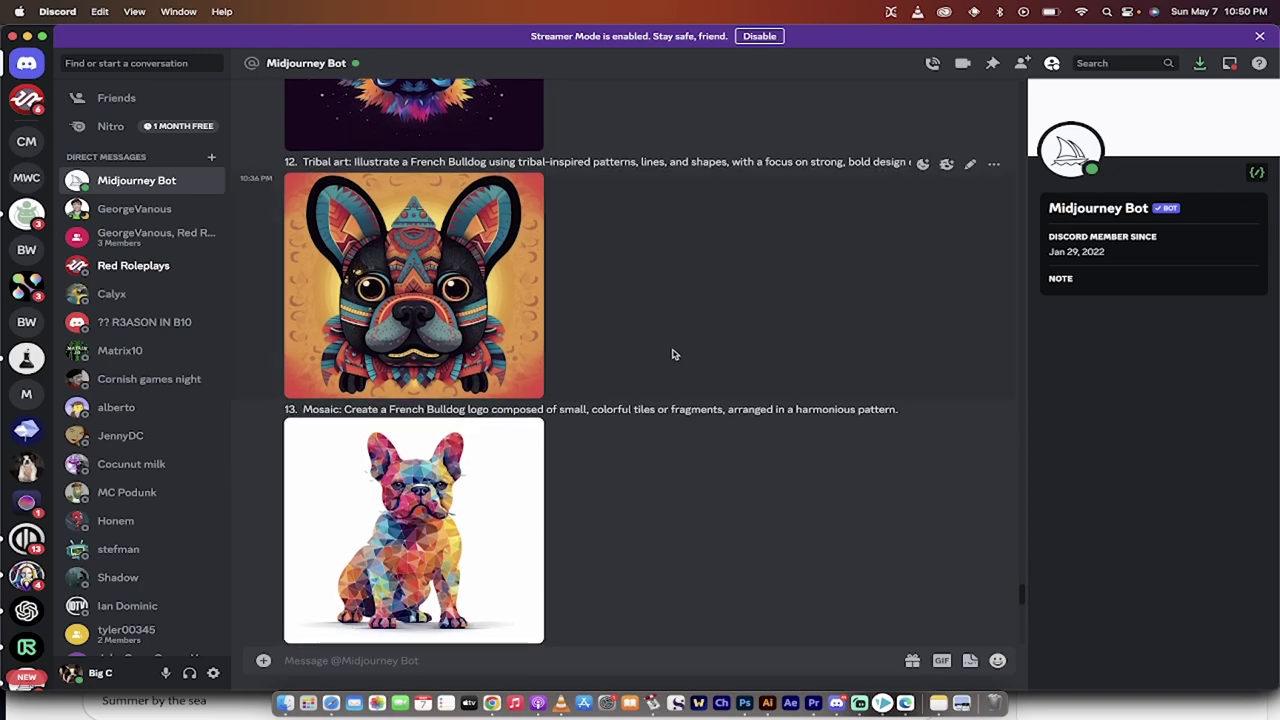
left_click(490, 340)
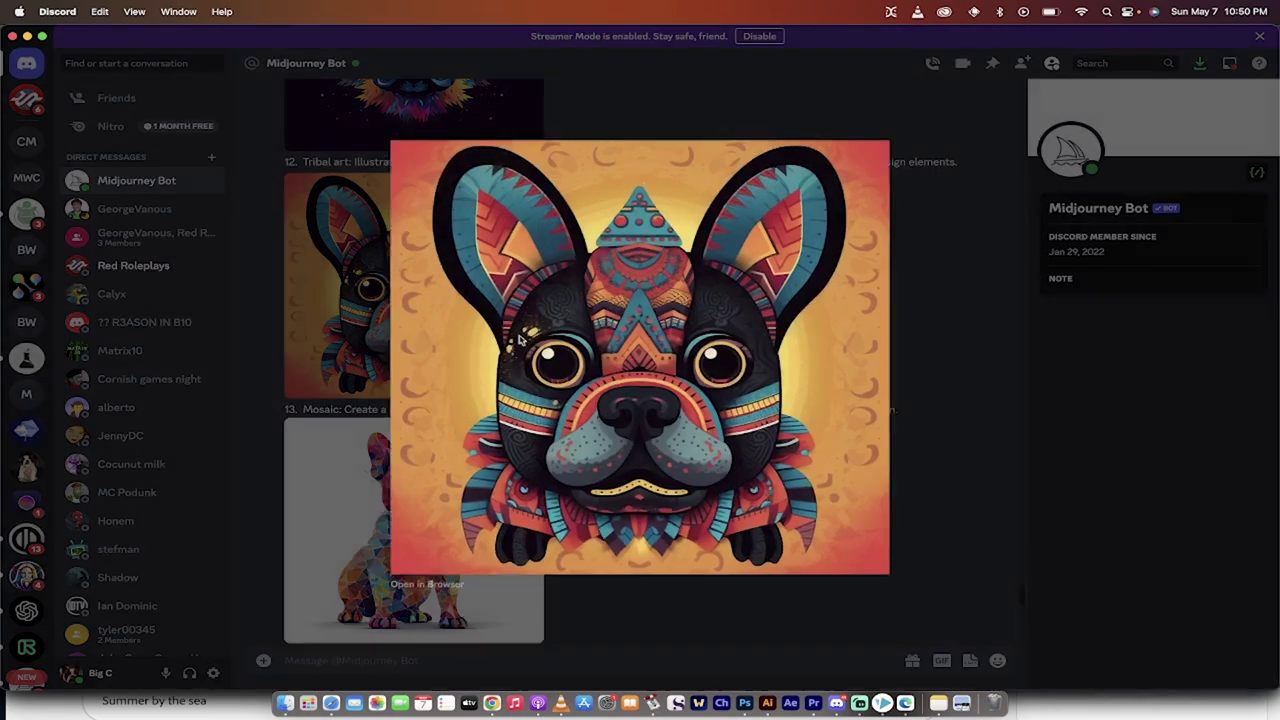
left_click(923, 429)
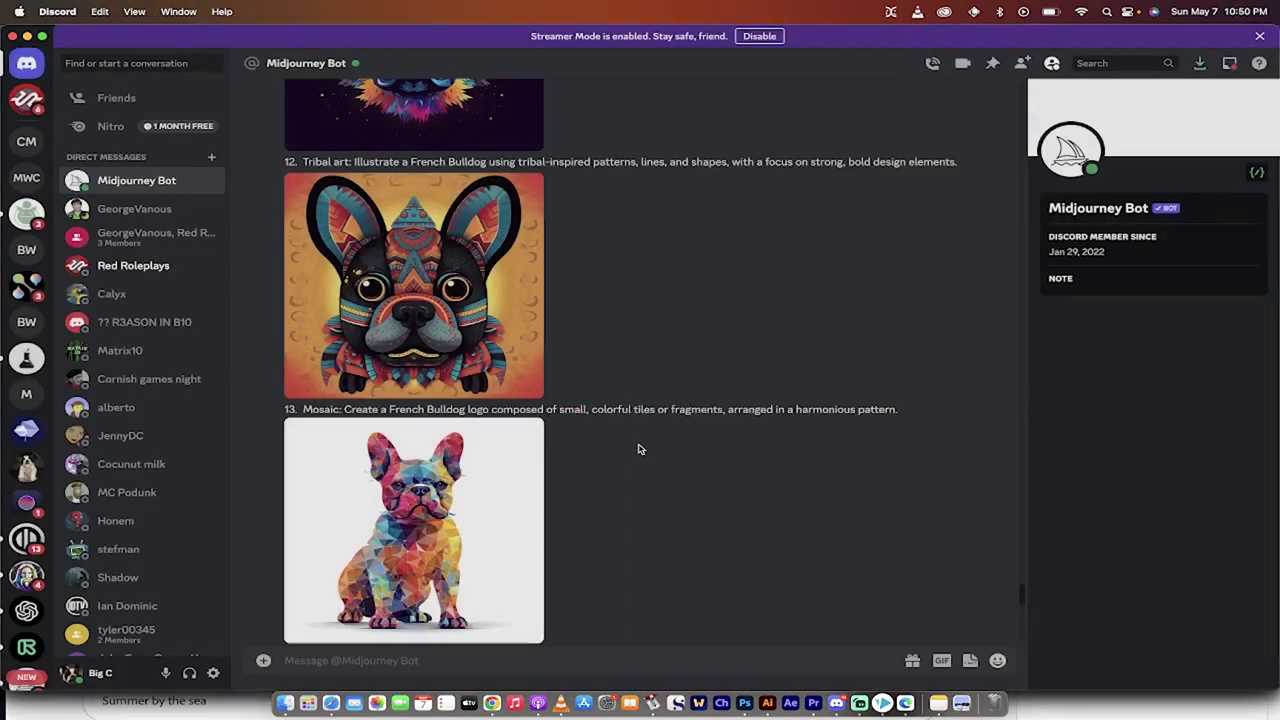
scroll(637, 446, "down", 3)
left_click(415, 370)
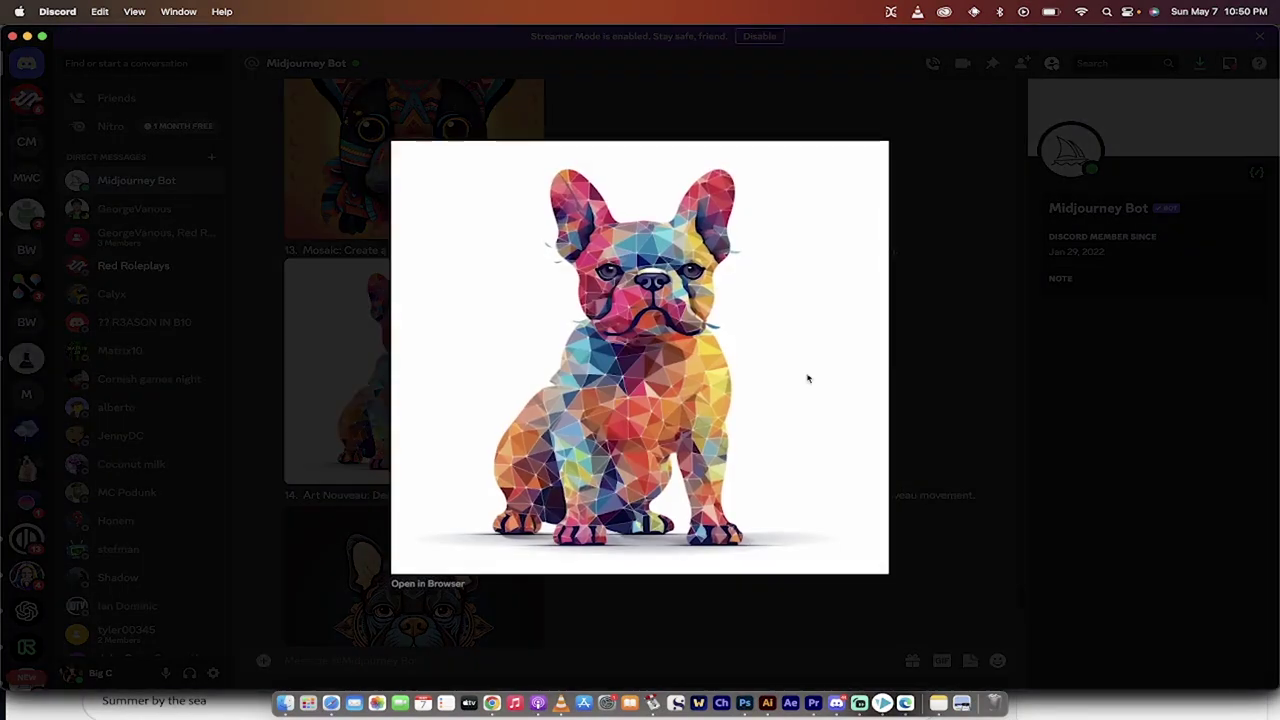
left_click(923, 409)
scroll(634, 403, "down", 2)
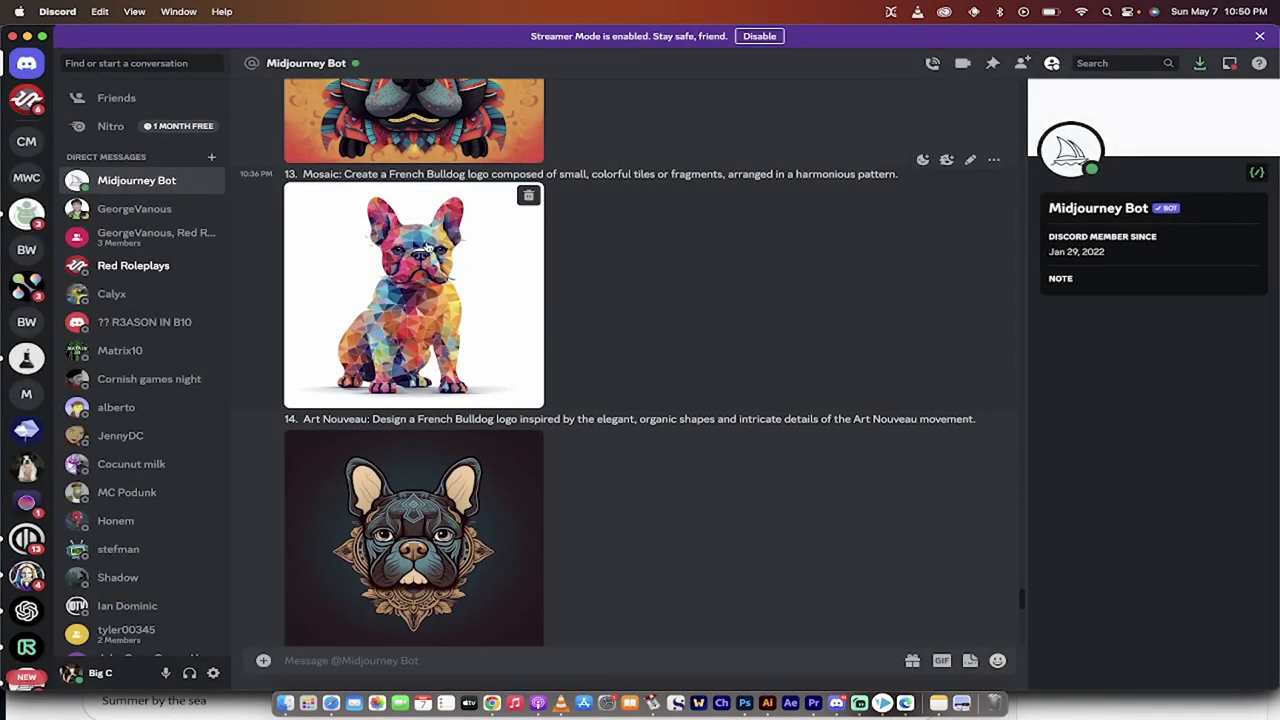
scroll(455, 343, "down", 4)
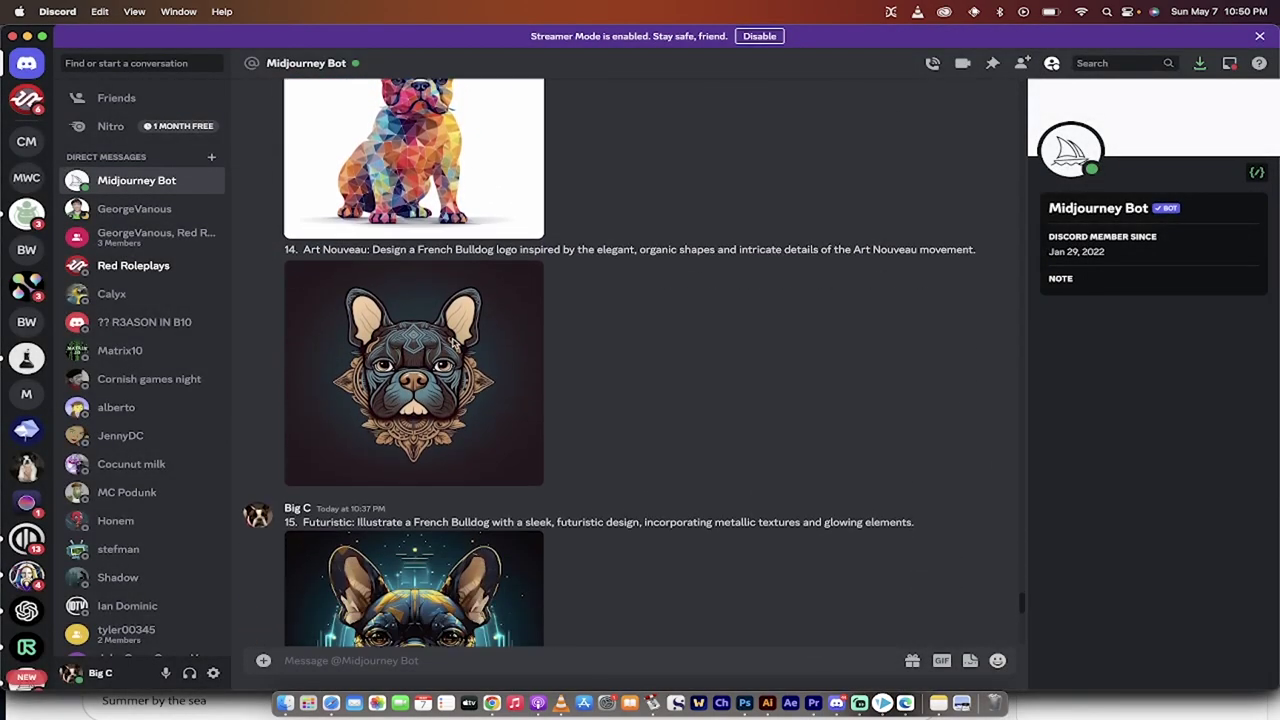
scroll(455, 343, "down", 2)
left_click(452, 340)
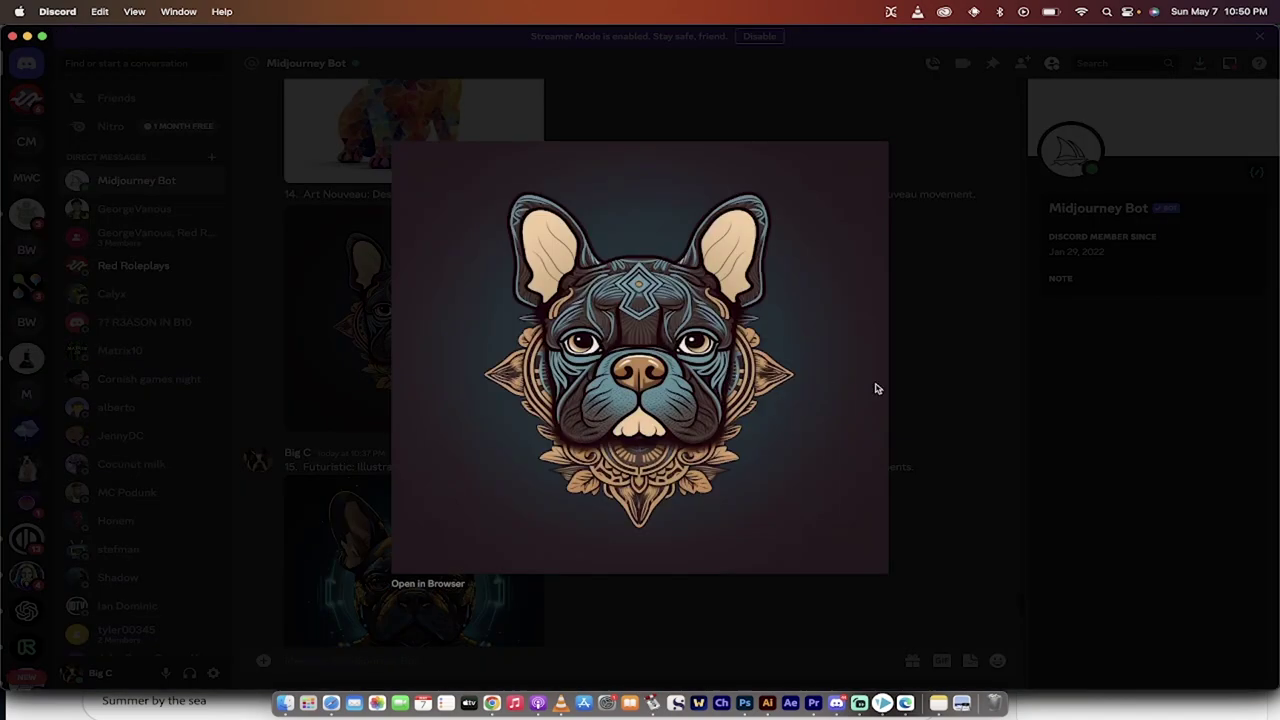
left_click(933, 413)
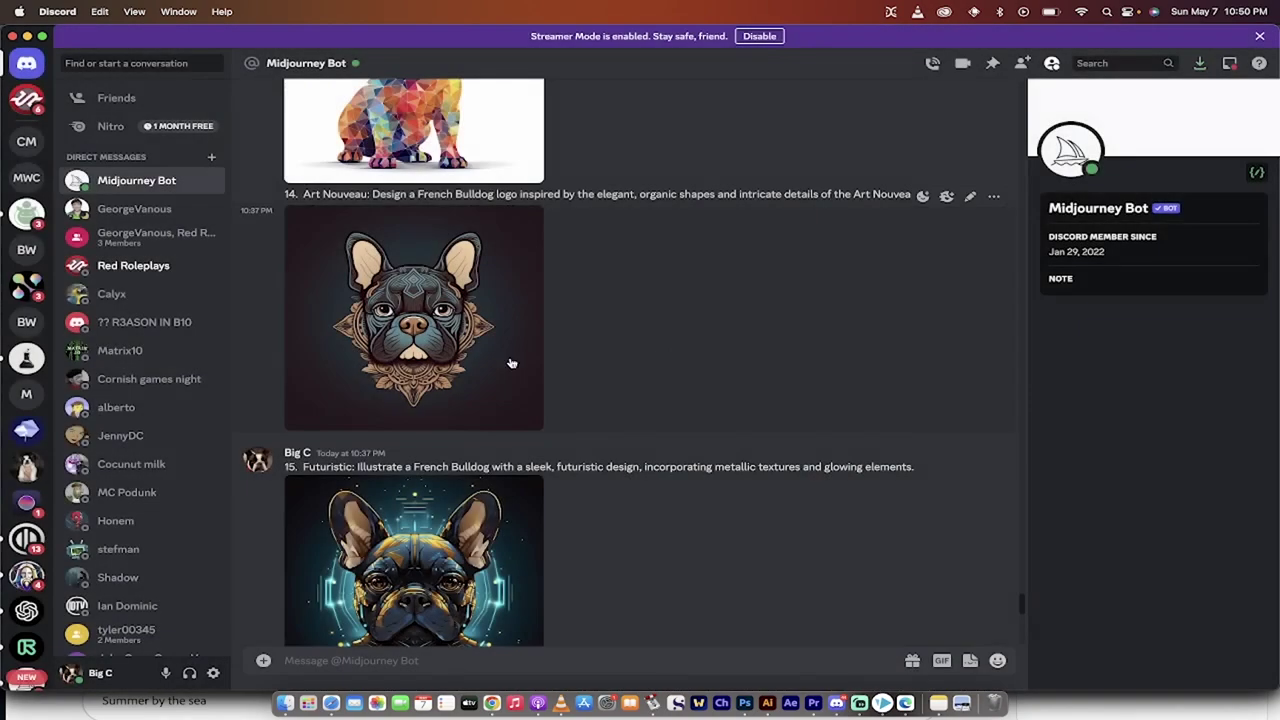
scroll(514, 363, "down", 4)
left_click(445, 377)
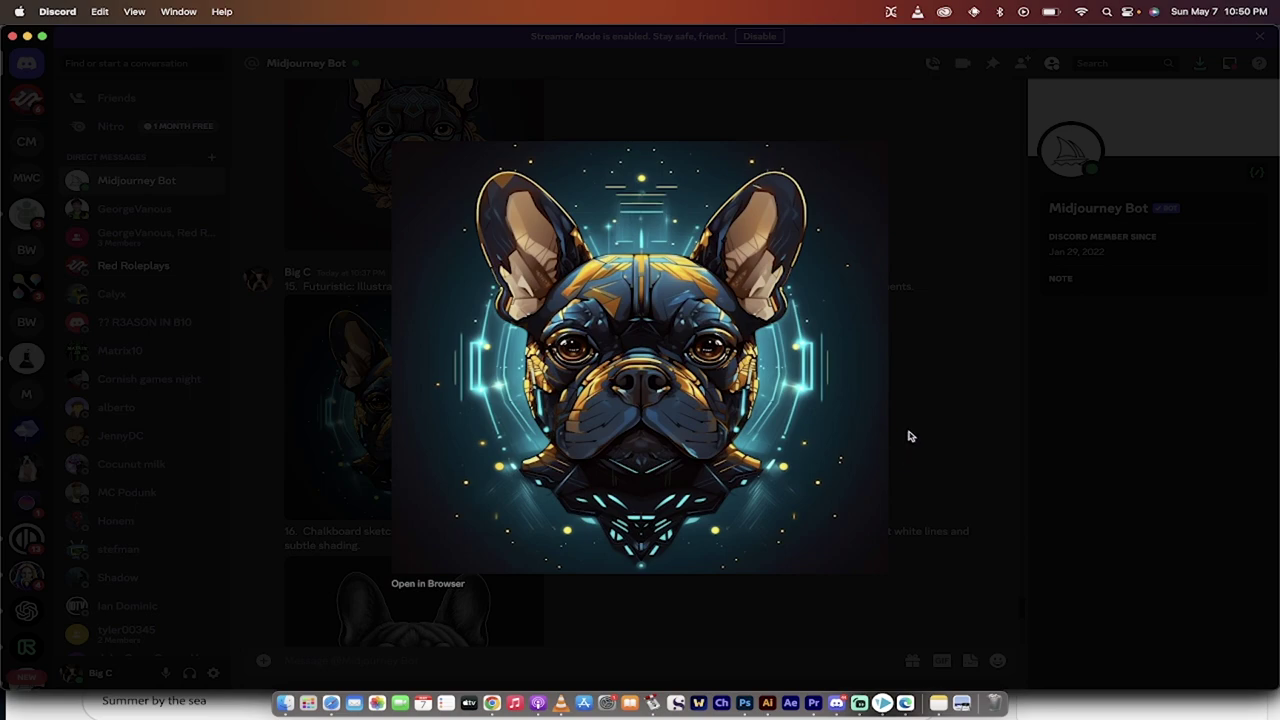
left_click(949, 414)
scroll(718, 428, "down", 5)
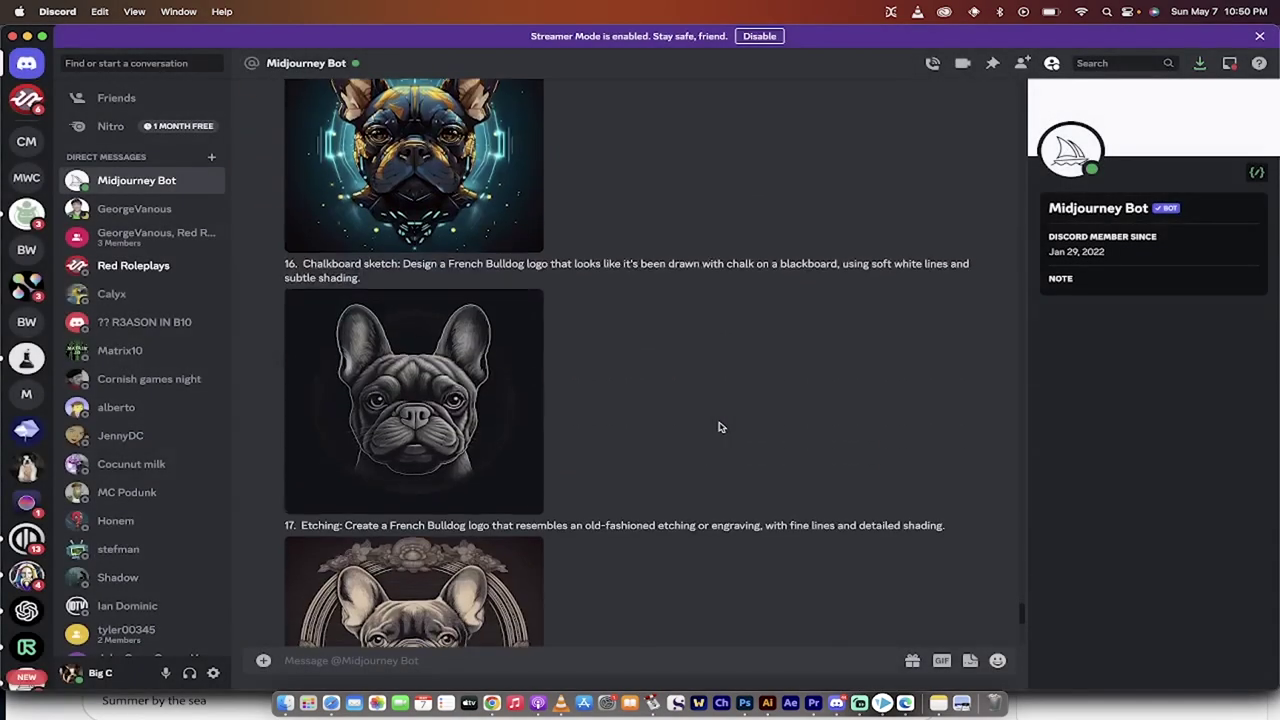
scroll(587, 416, "down", 3)
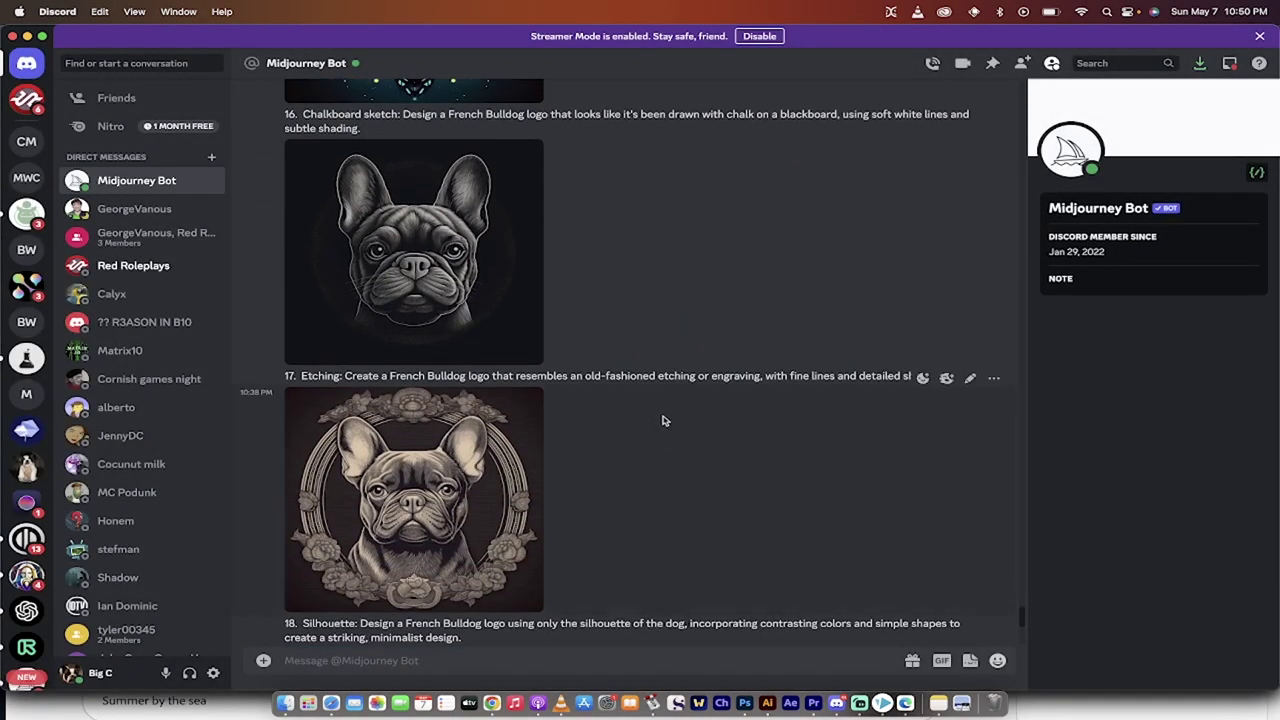
left_click(422, 258)
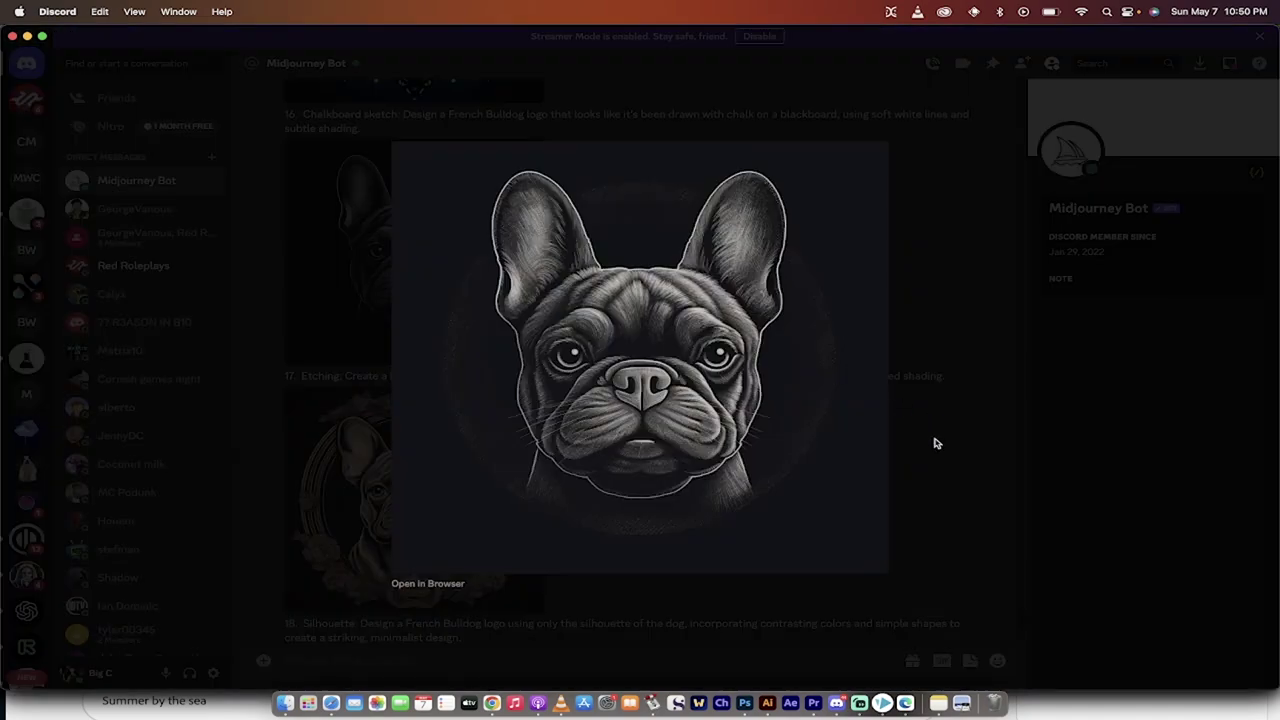
left_click(936, 443)
scroll(689, 434, "down", 4)
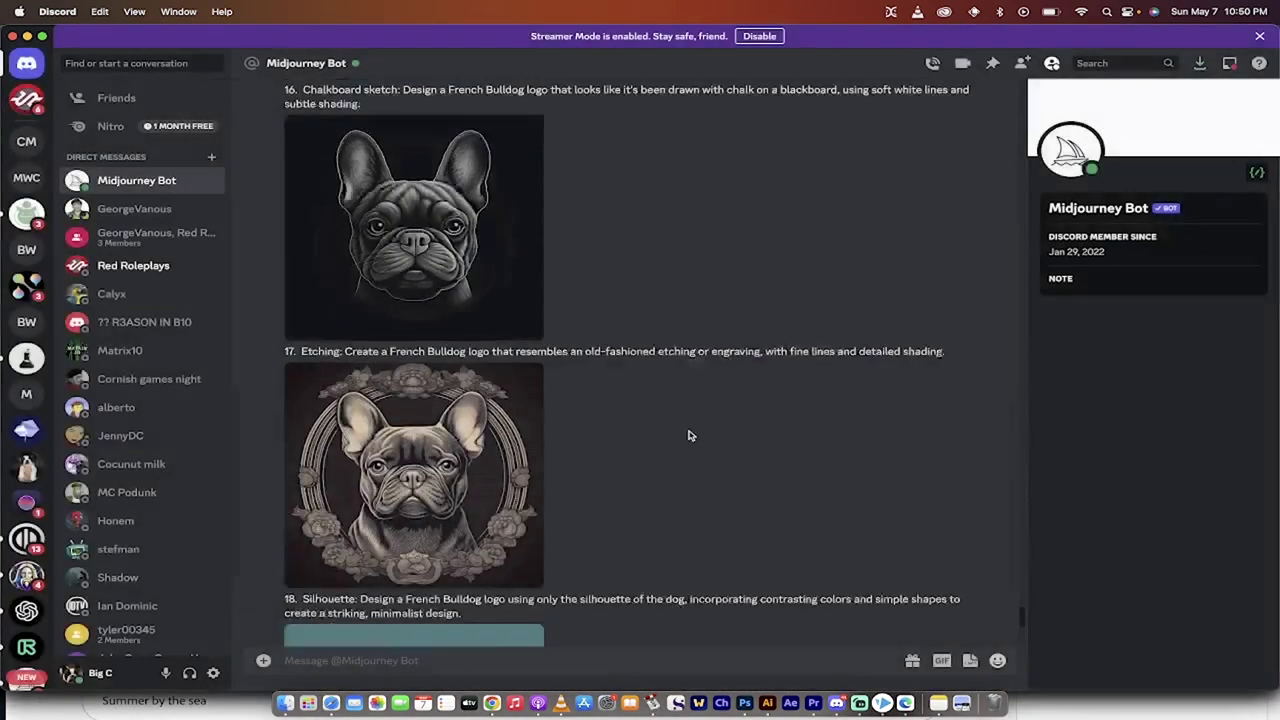
left_click(415, 330)
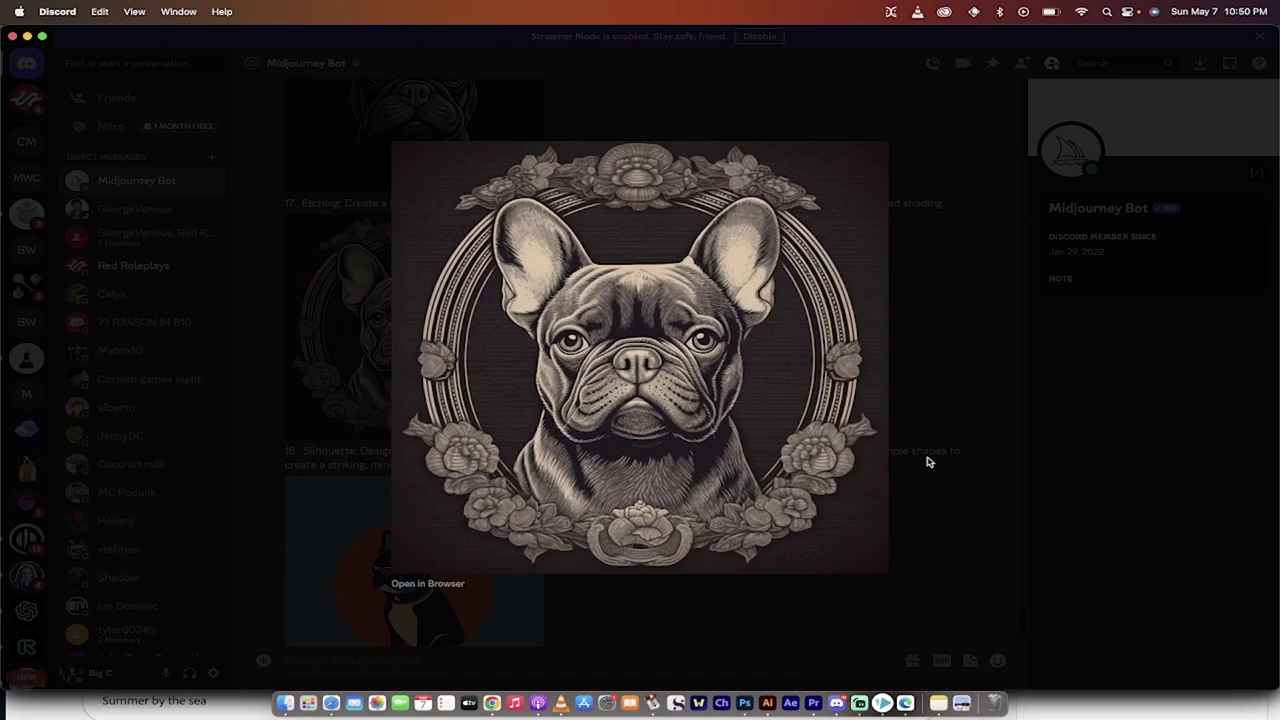
left_click(926, 458)
scroll(671, 426, "down", 4)
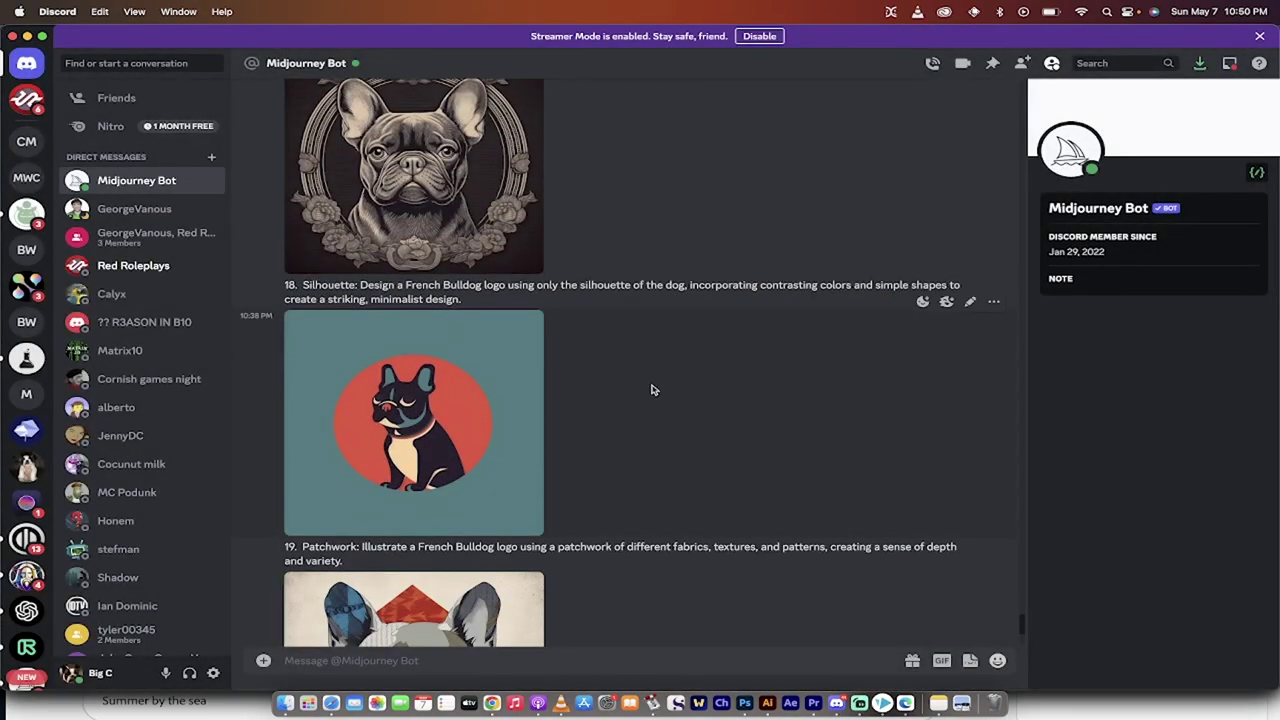
scroll(651, 389, "down", 1)
scroll(671, 423, "down", 3)
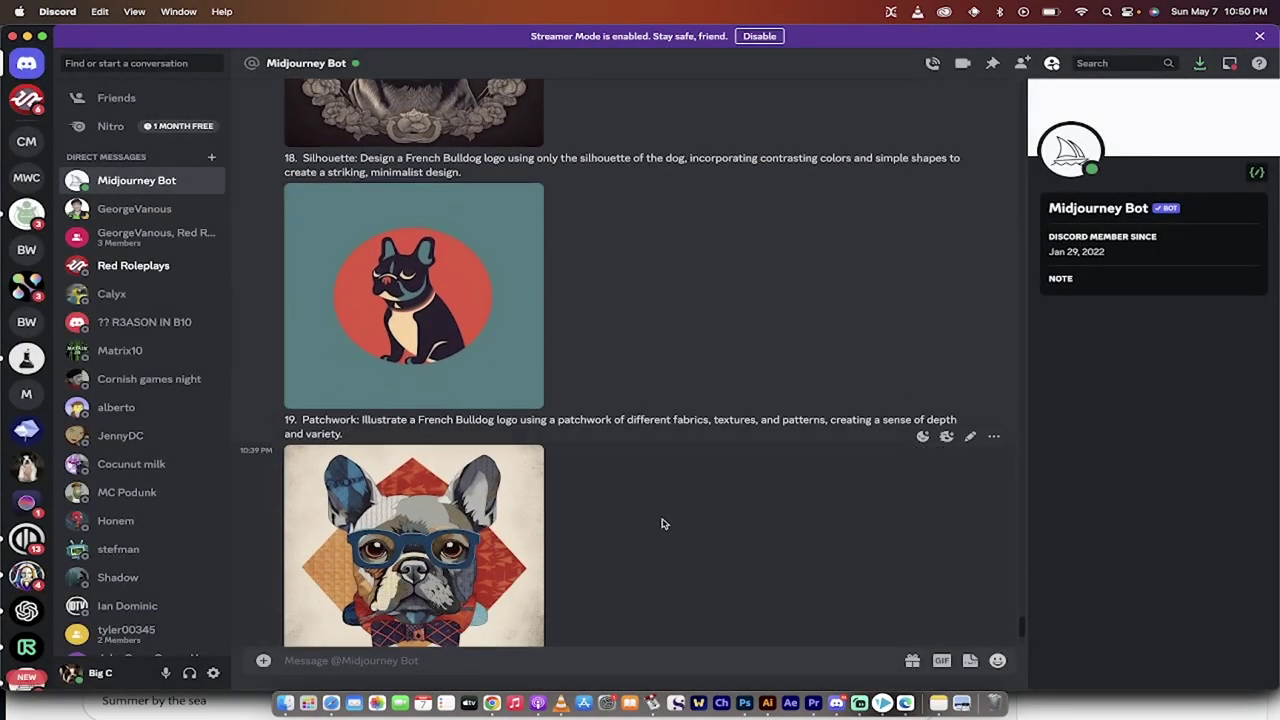
scroll(661, 523, "down", 1)
left_click(414, 220)
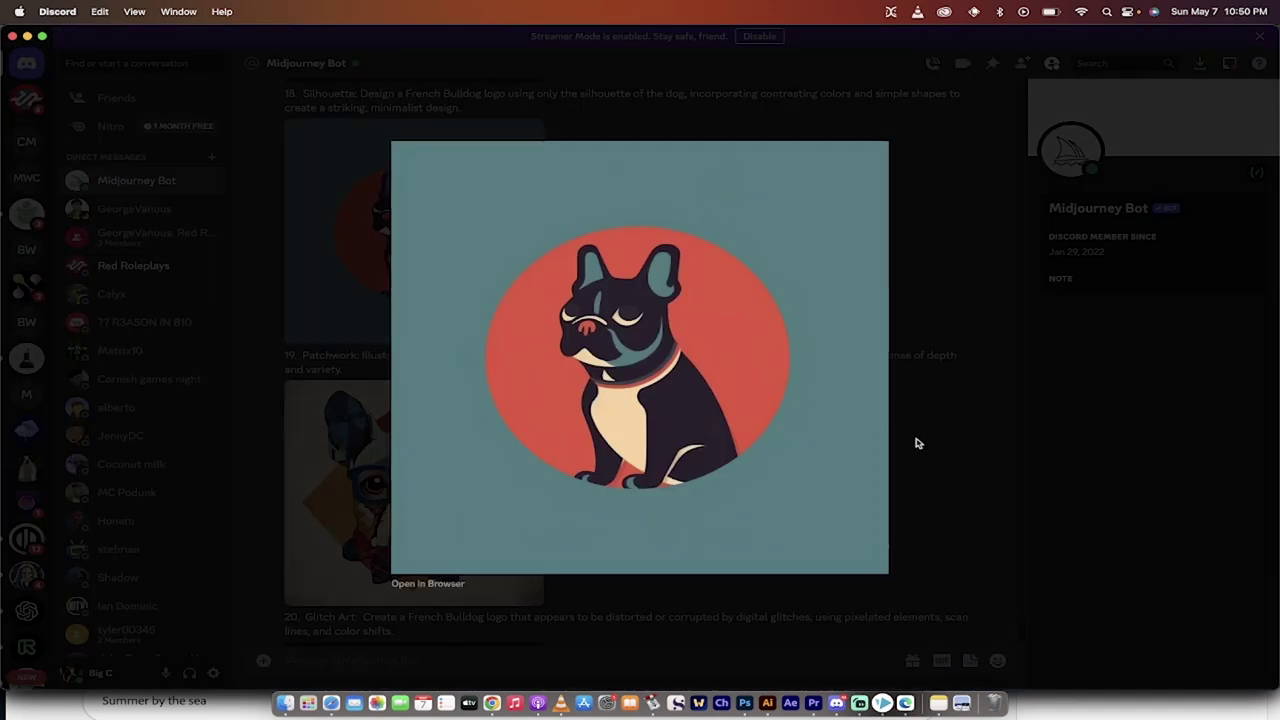
left_click(928, 443)
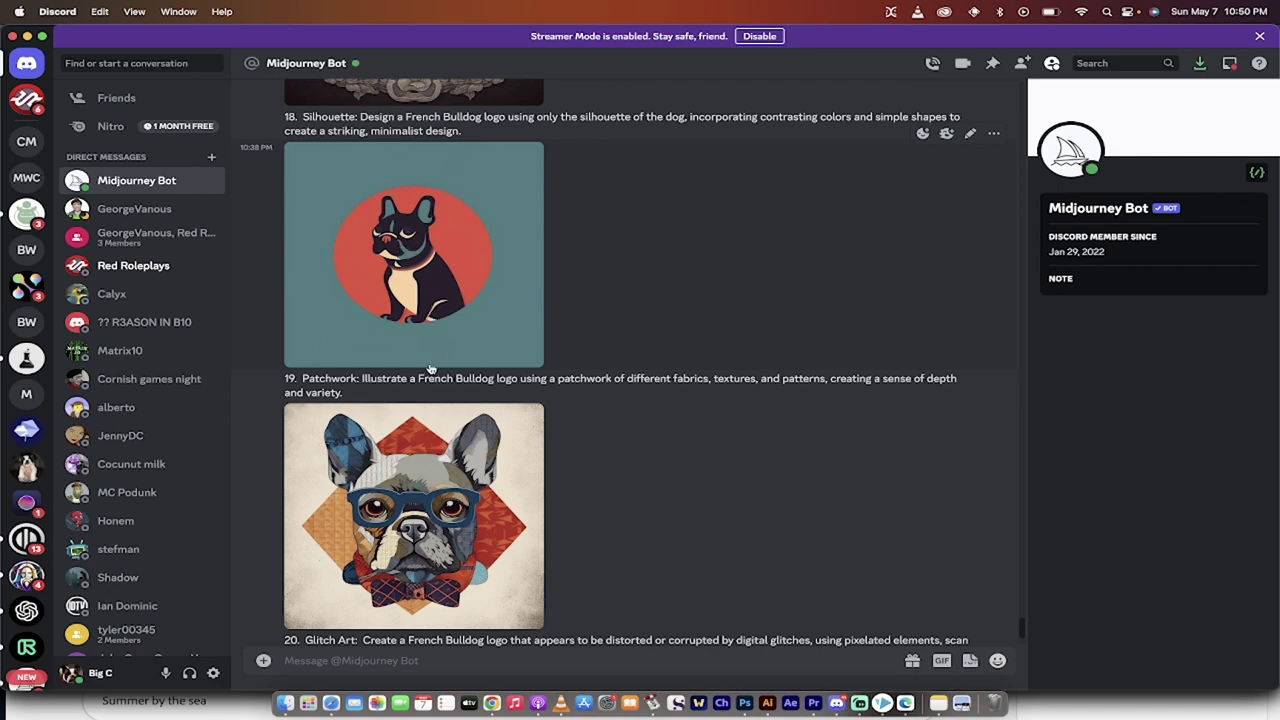
scroll(585, 465, "down", 1)
scroll(565, 470, "up", 3)
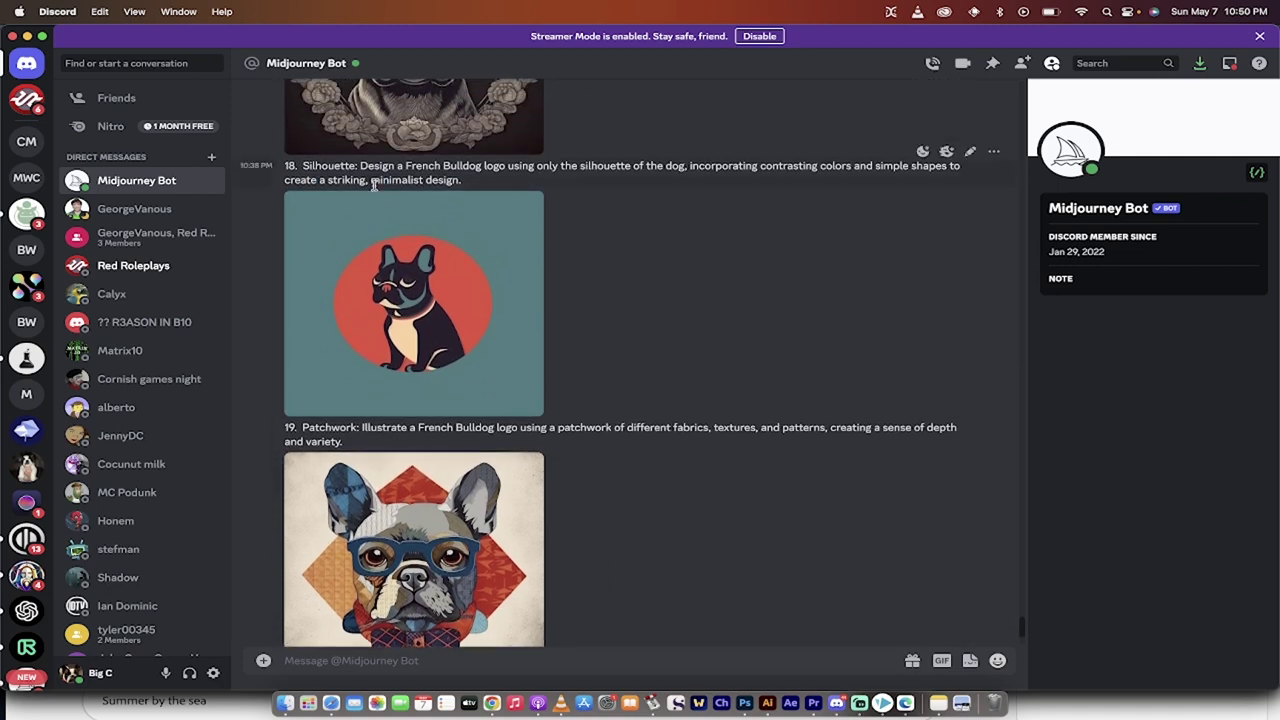
scroll(628, 409, "down", 2)
scroll(628, 409, "down", 3)
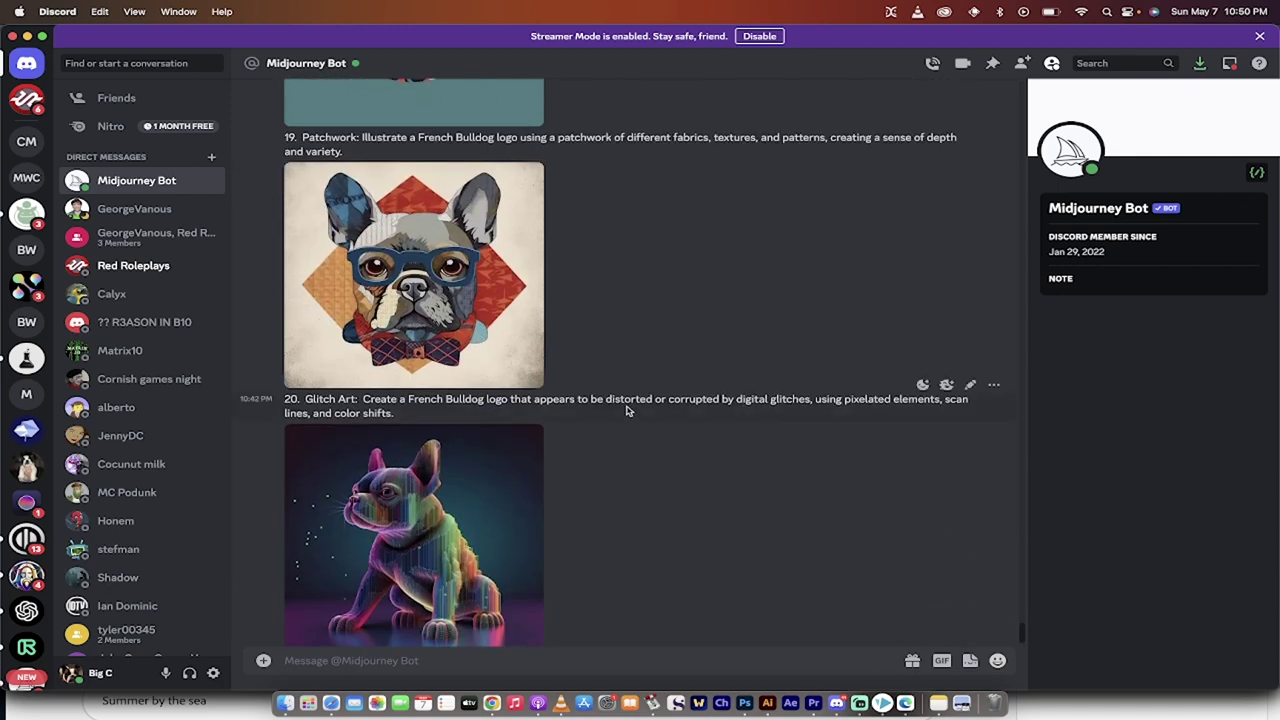
left_click(412, 290)
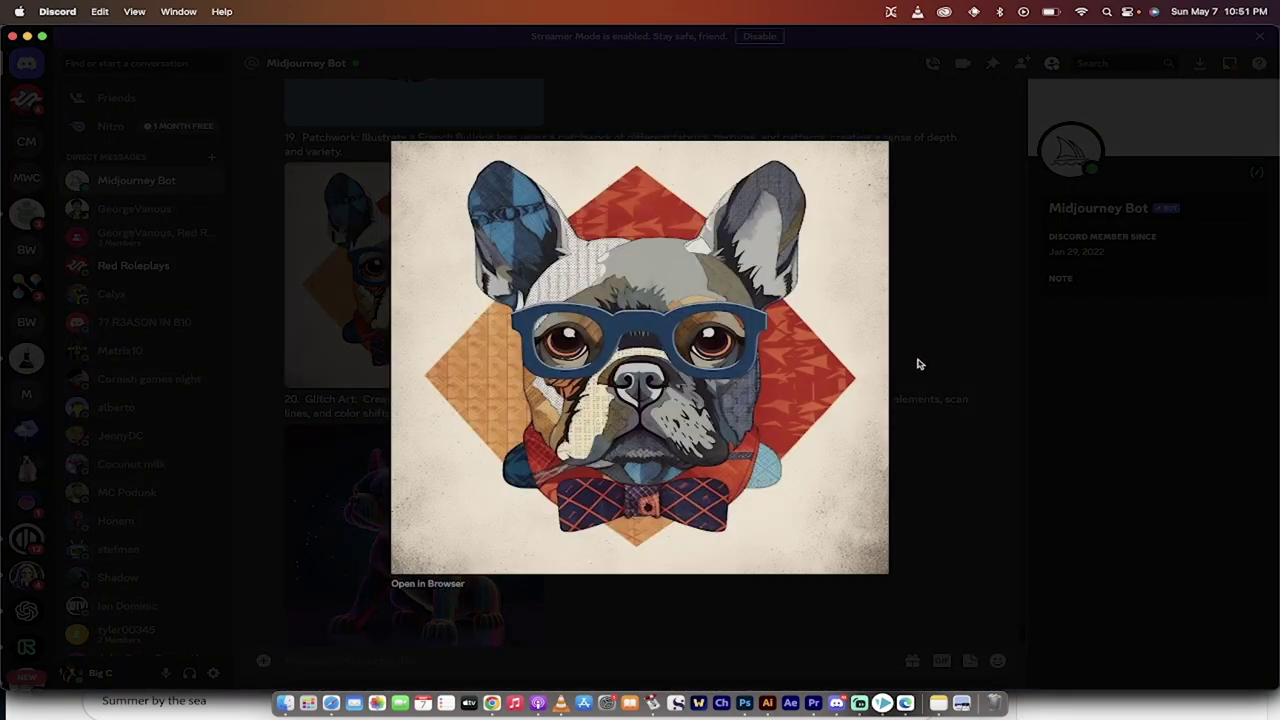
left_click(929, 371)
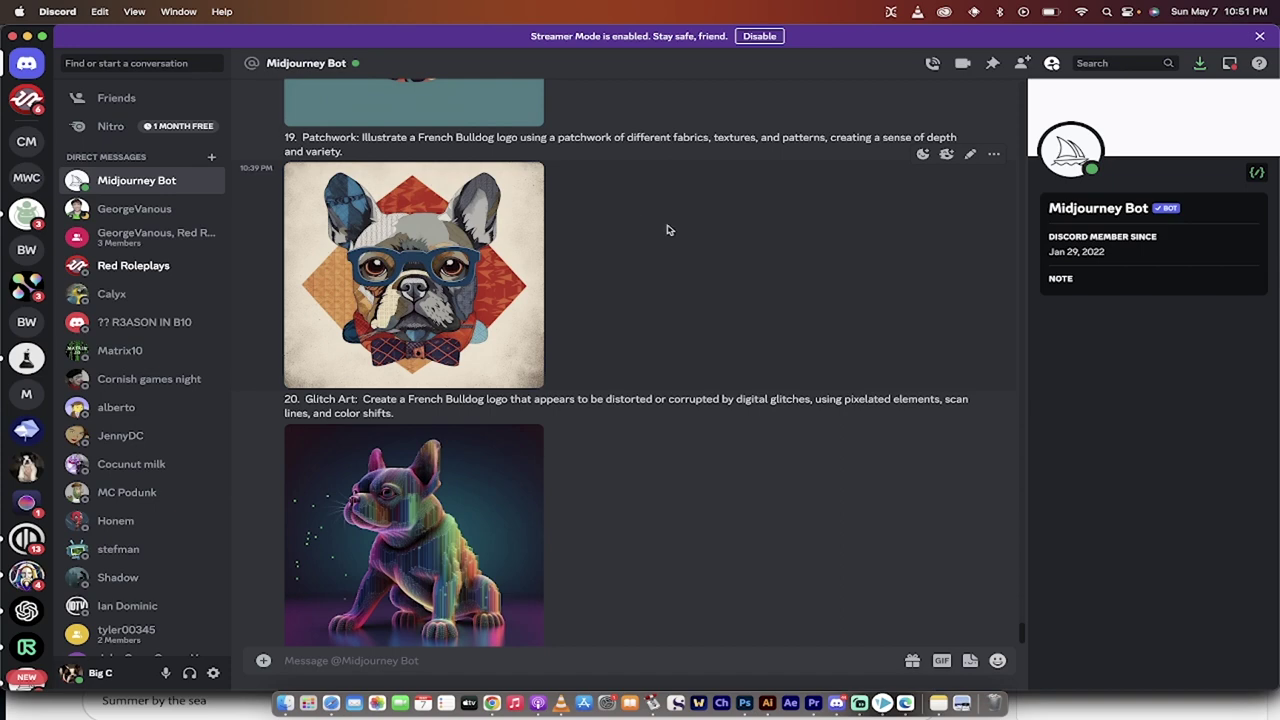
scroll(689, 237, "down", 1)
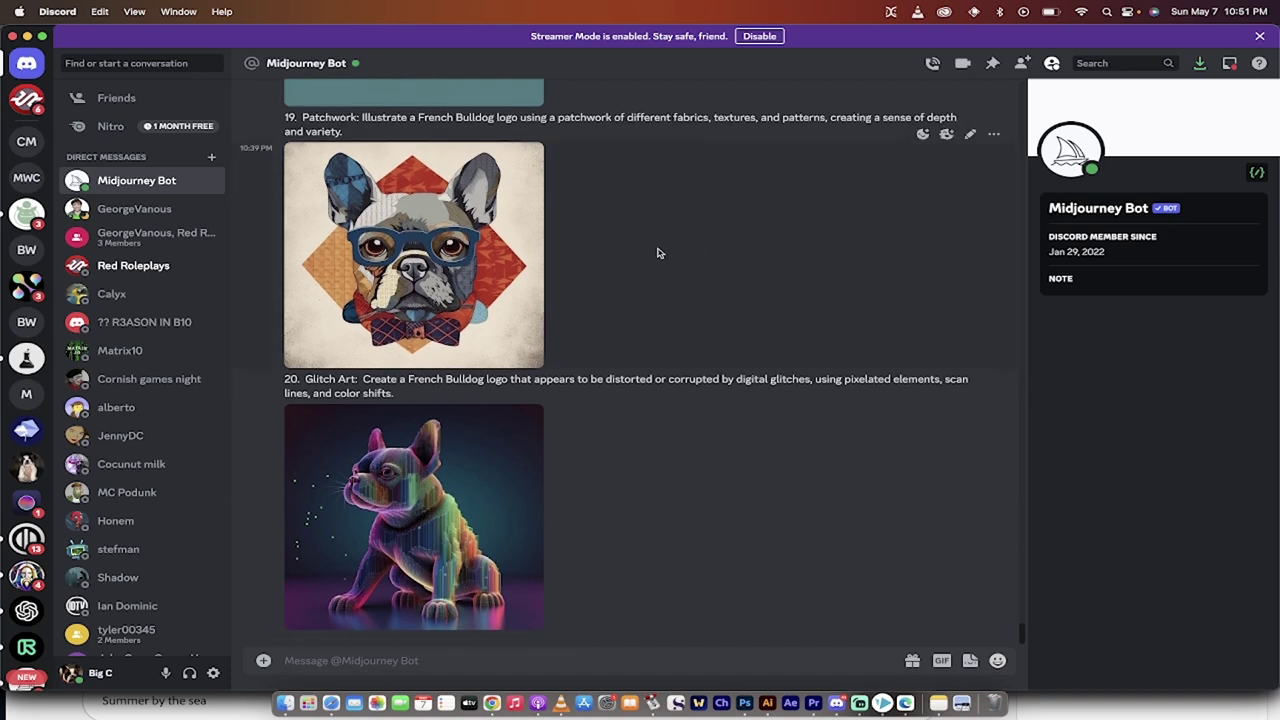
left_click(421, 262)
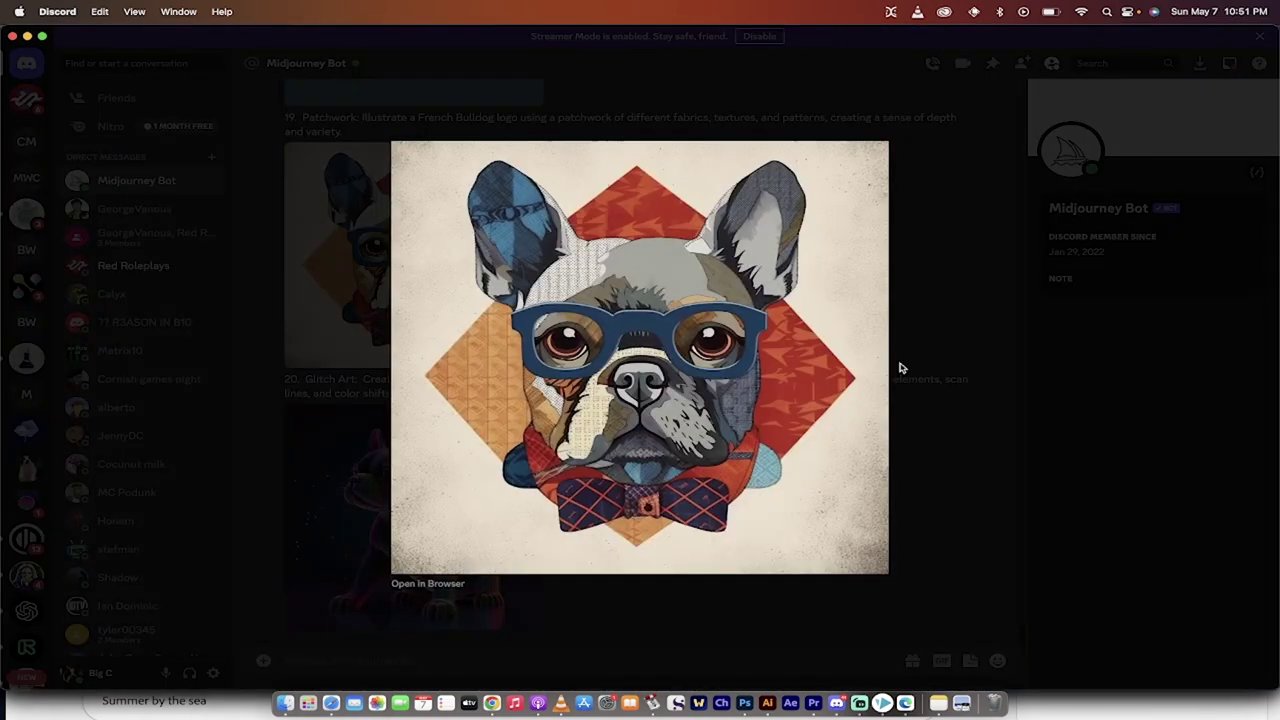
left_click(905, 378)
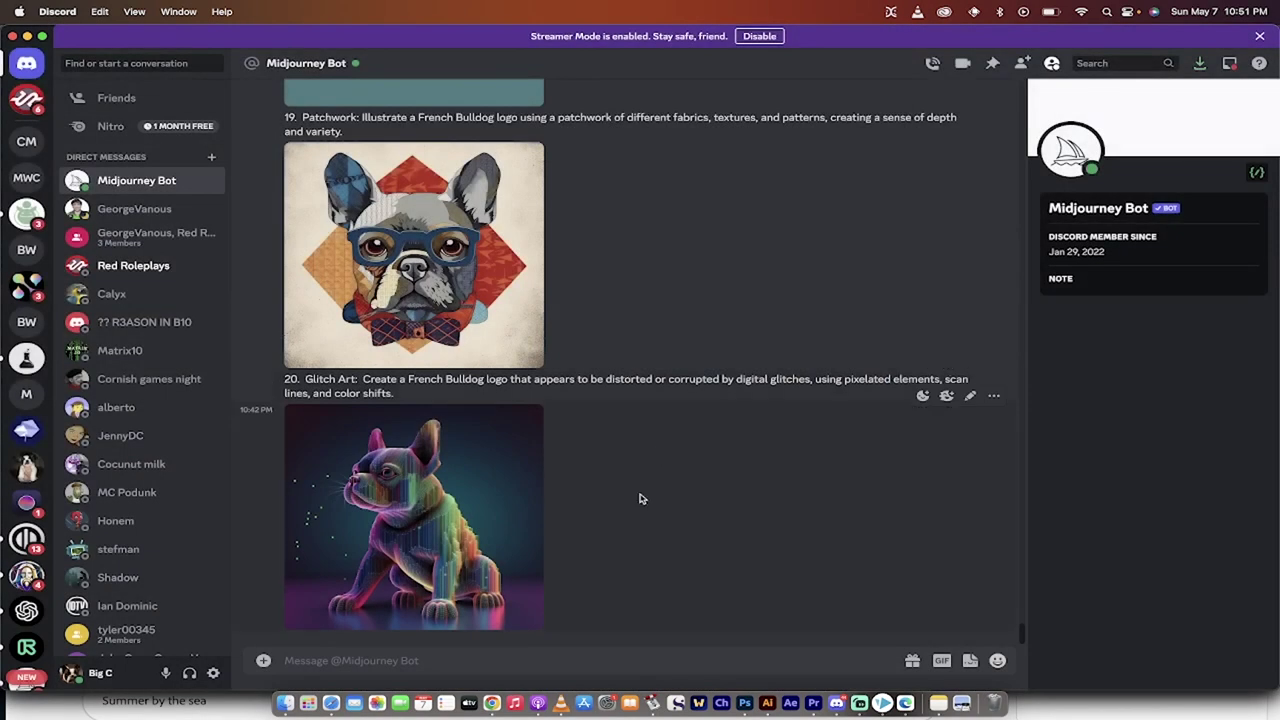
left_click(439, 494)
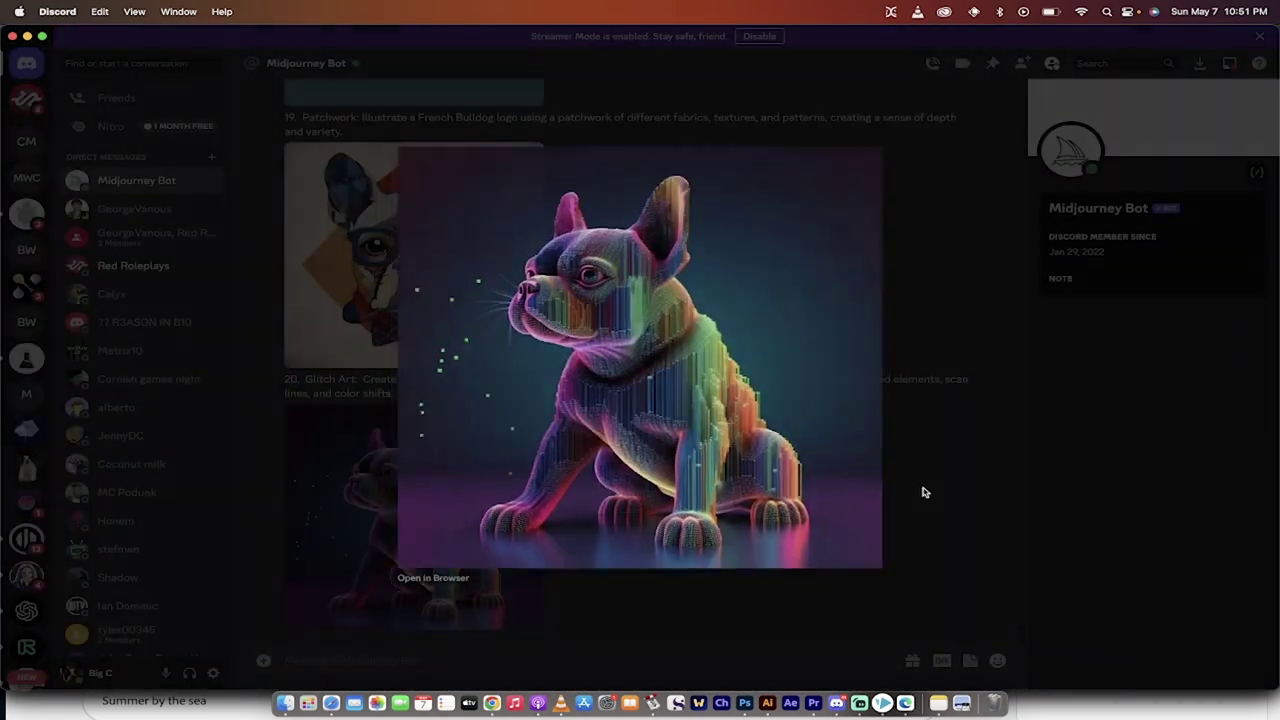
left_click(924, 492)
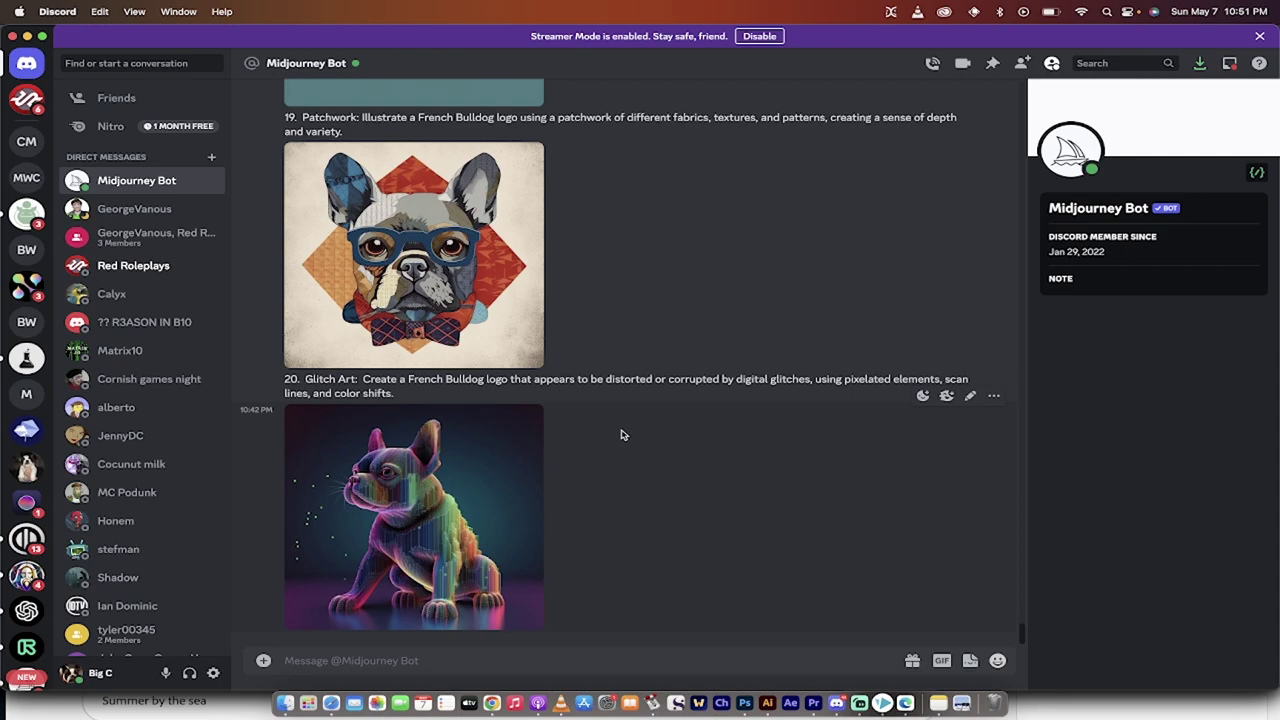
left_click(437, 500)
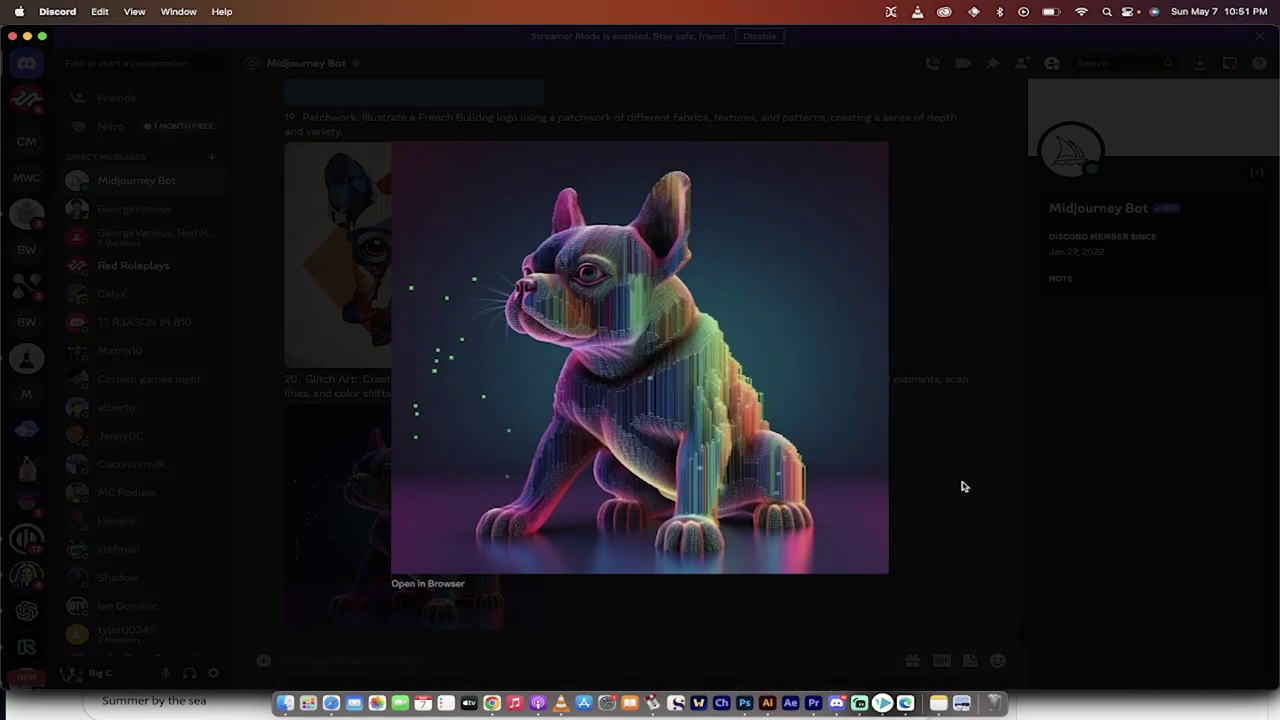
left_click(931, 483)
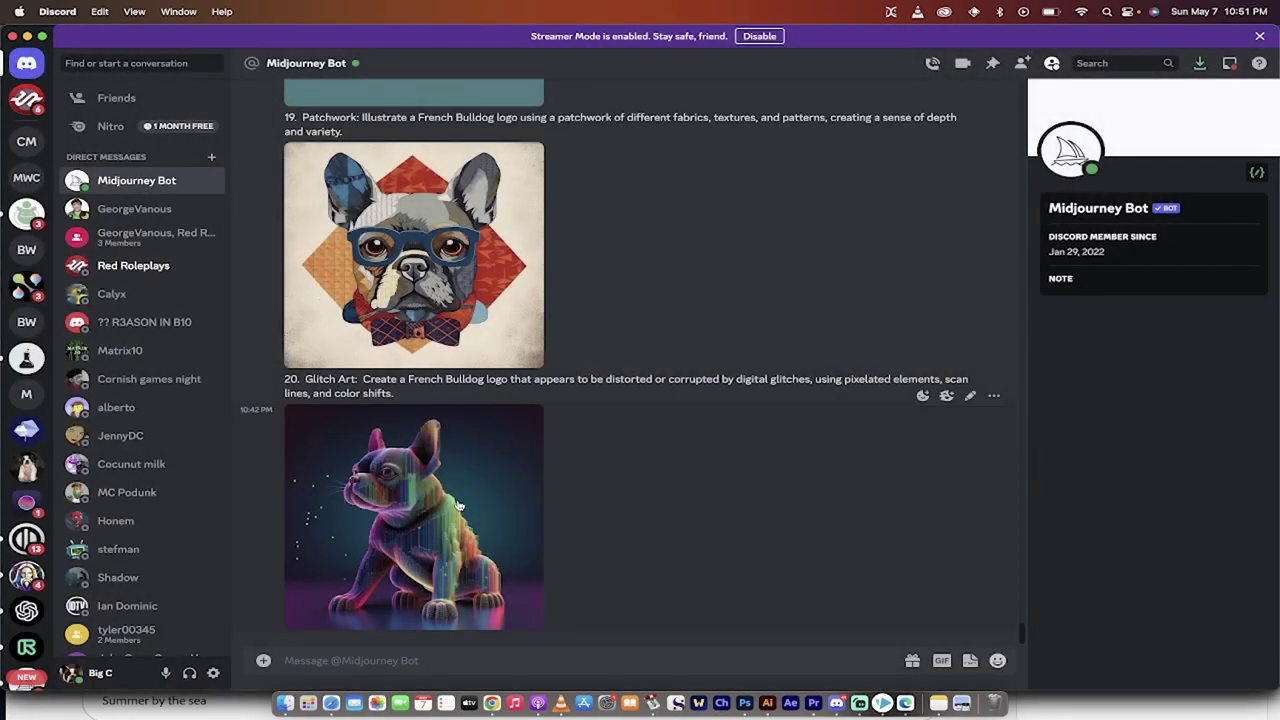
Step: Switch to the French Bulldog logo prompts conversation in ChatGPT and review the prompt list
left_click(491, 704)
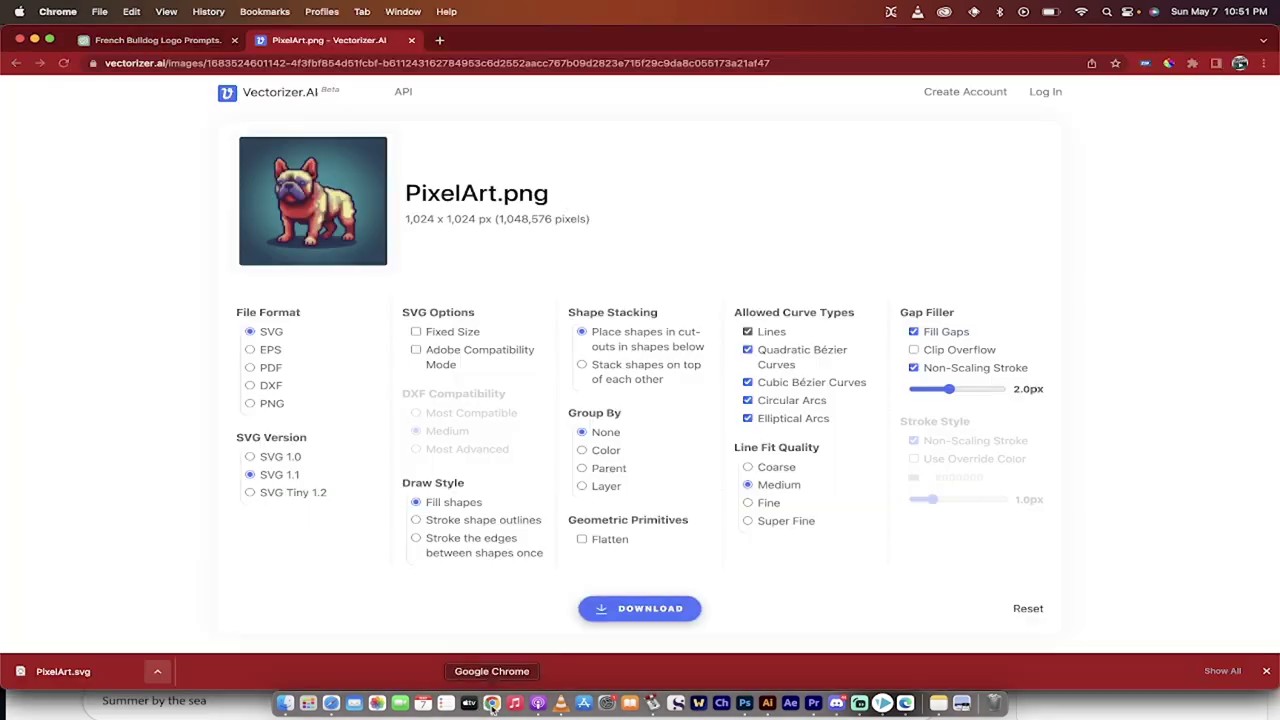
left_click(165, 41)
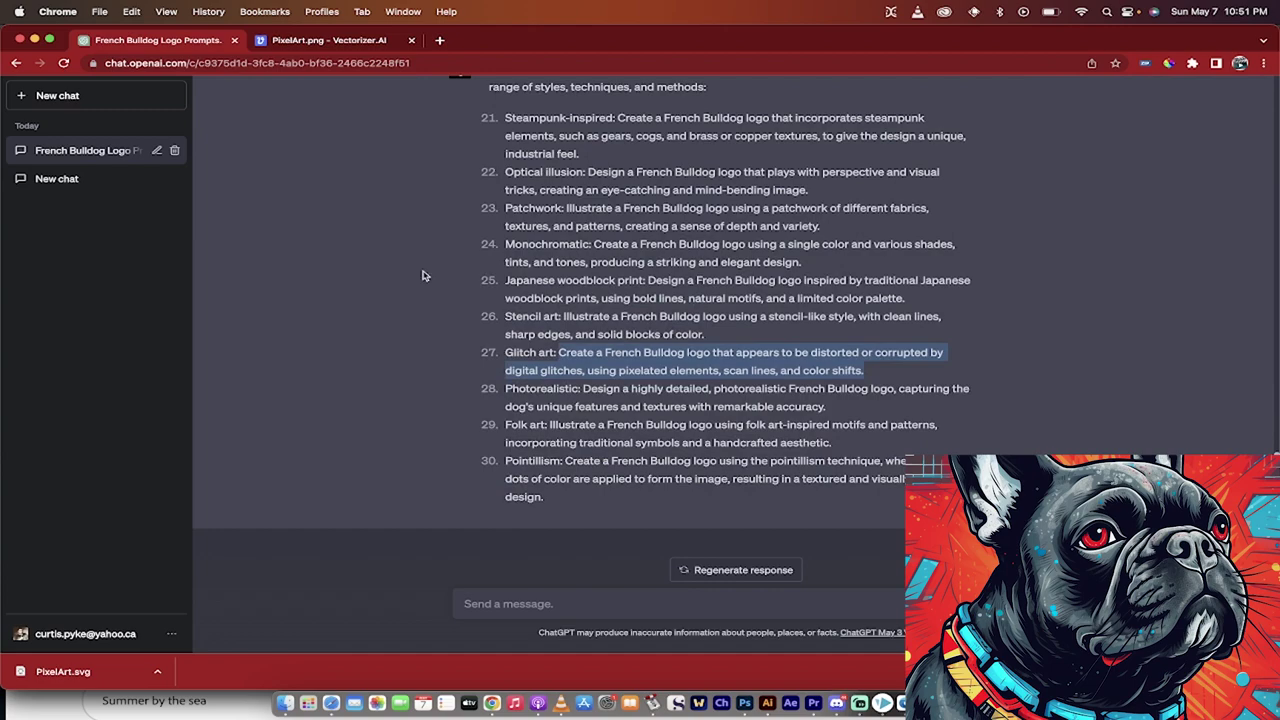
scroll(423, 274, "up", 10)
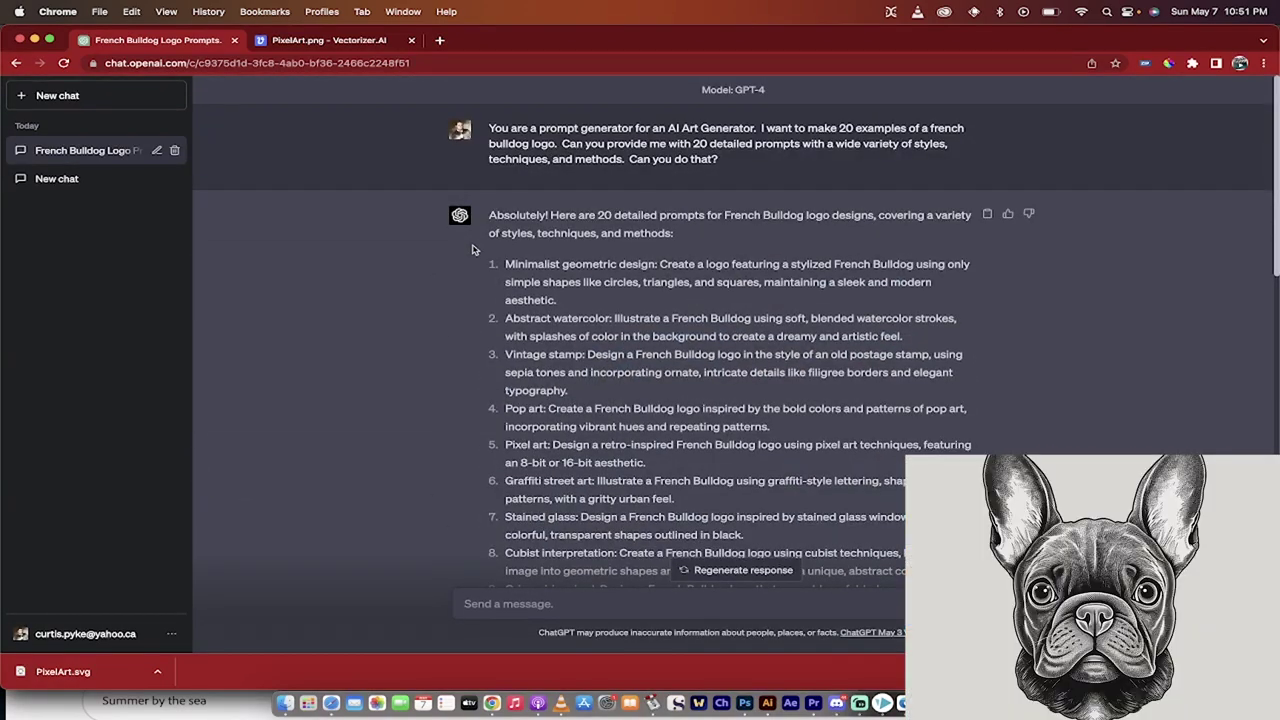
scroll(471, 249, "down", 1)
scroll(474, 249, "up", 1)
scroll(545, 270, "down", 1)
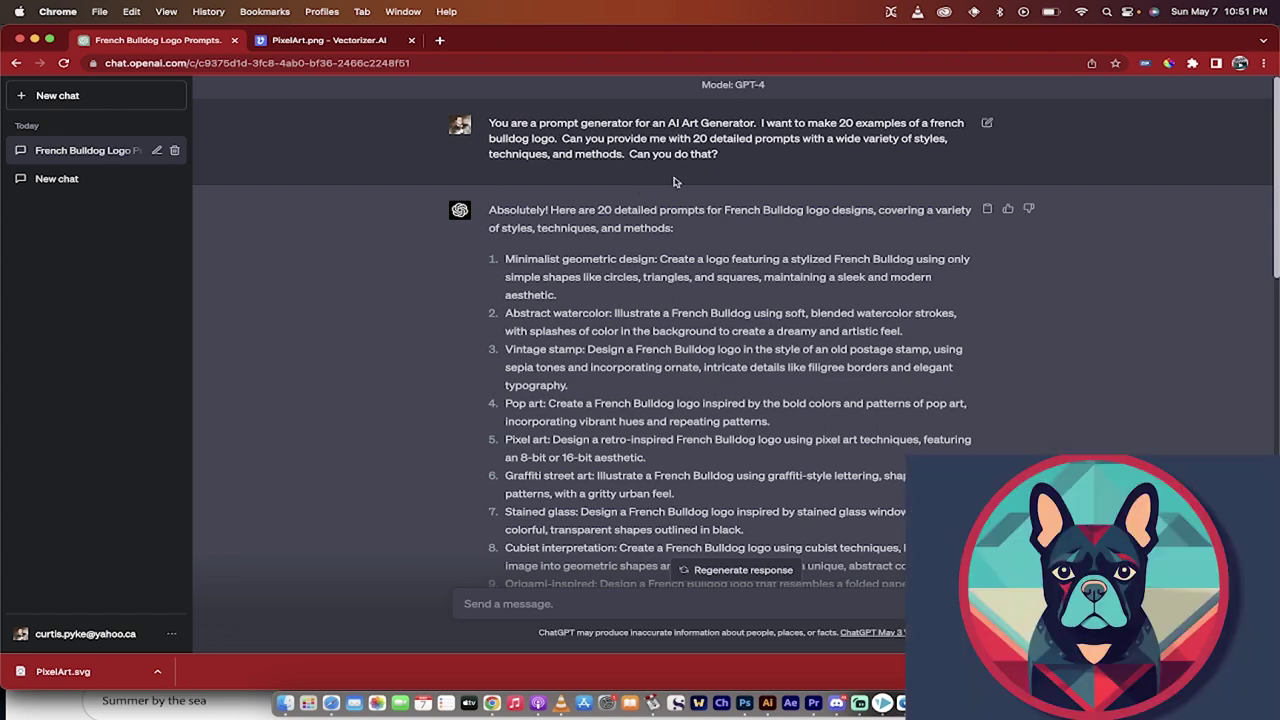
scroll(674, 182, "down", 2)
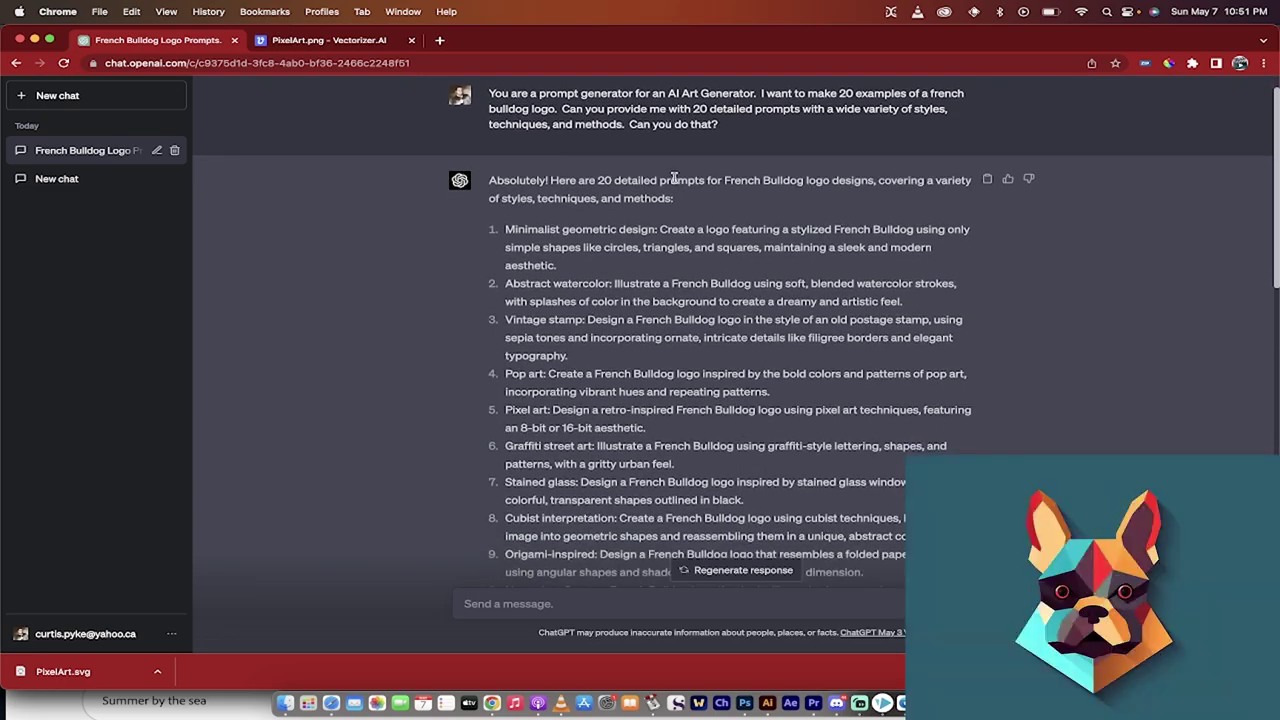
scroll(674, 180, "down", 12)
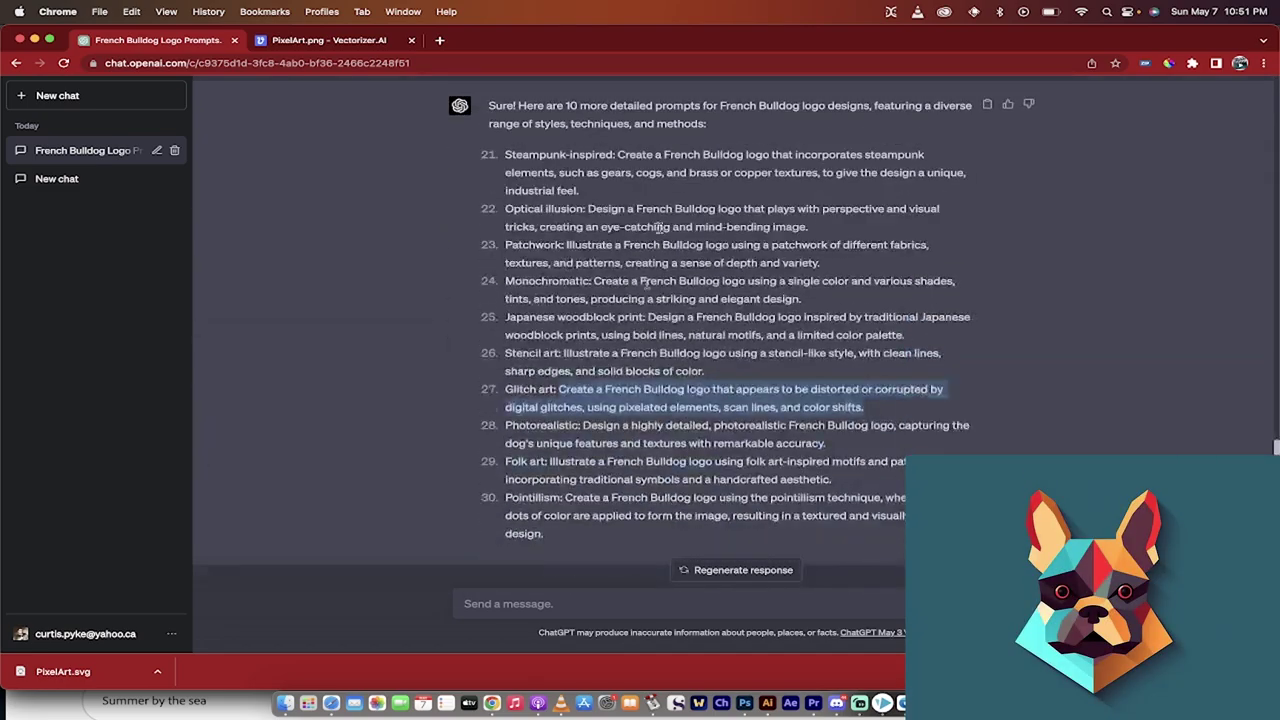
scroll(630, 368, "up", 10)
scroll(621, 400, "down", 10)
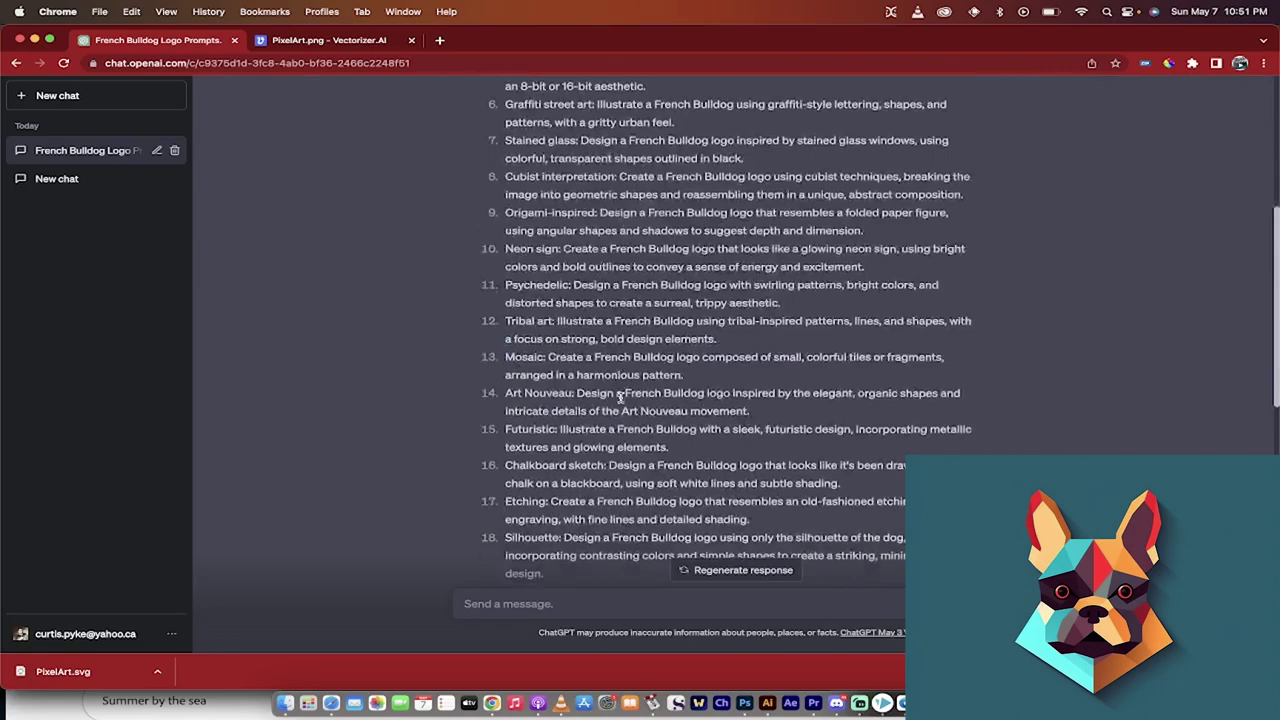
scroll(621, 400, "up", 4)
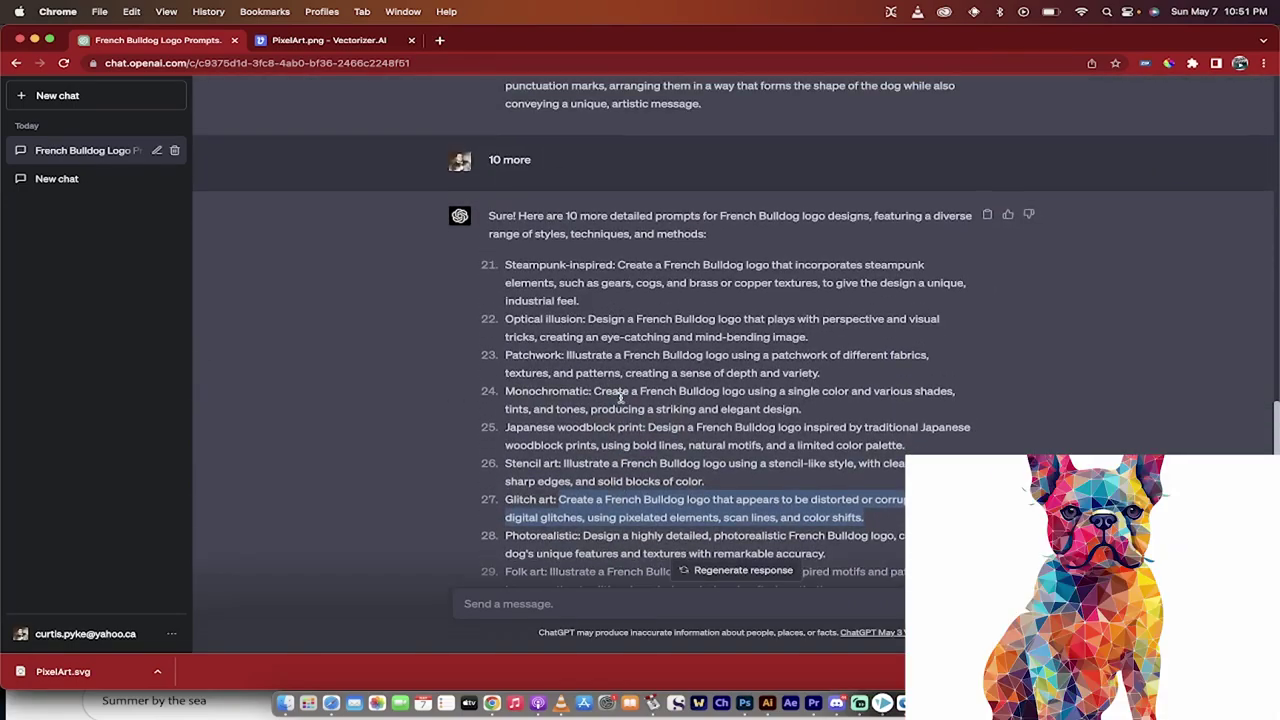
scroll(621, 400, "up", 4)
scroll(621, 400, "down", 6)
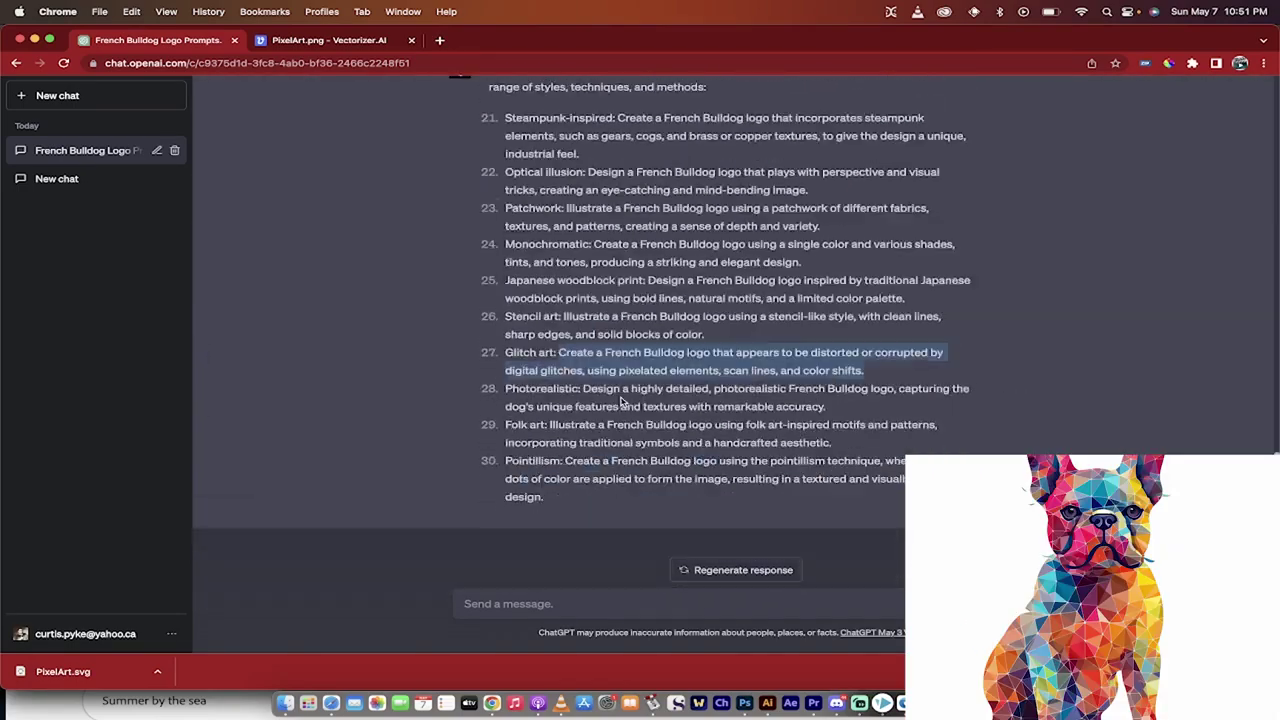
Step: Ask ChatGPT to "give me ten more" logo prompts
left_click(518, 619)
type("give me")
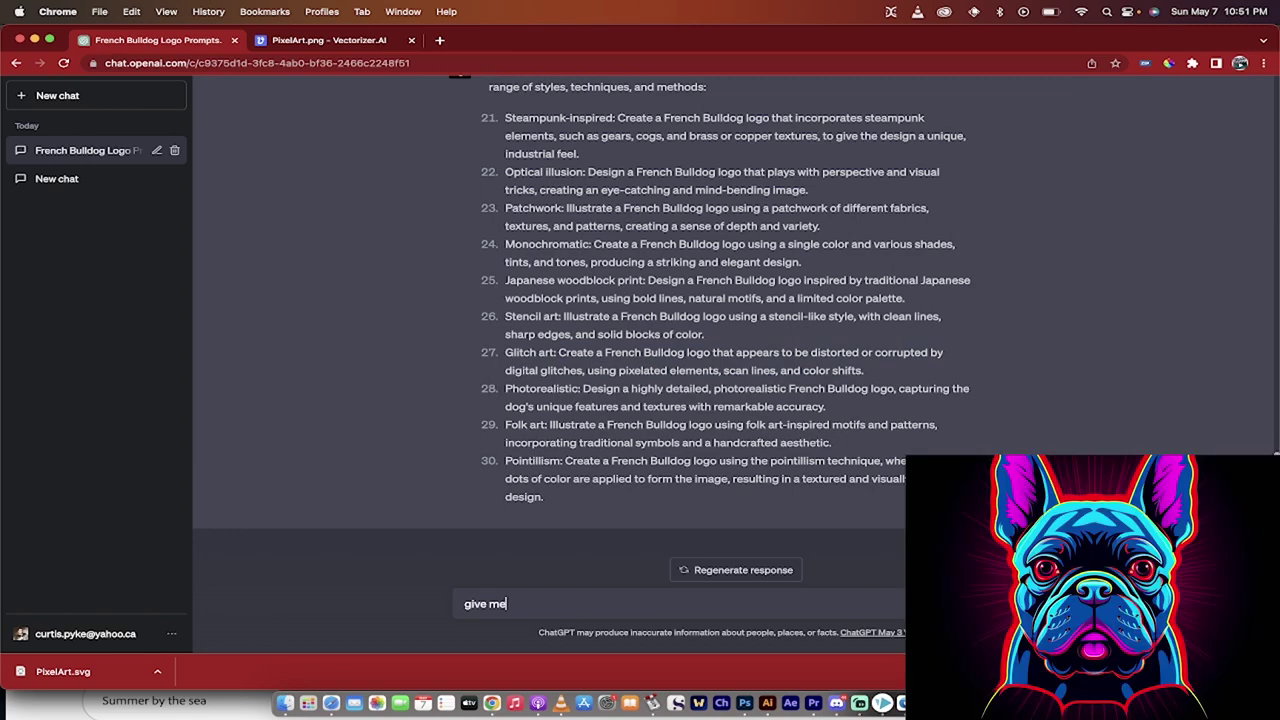
type(" ten more")
key("Return")
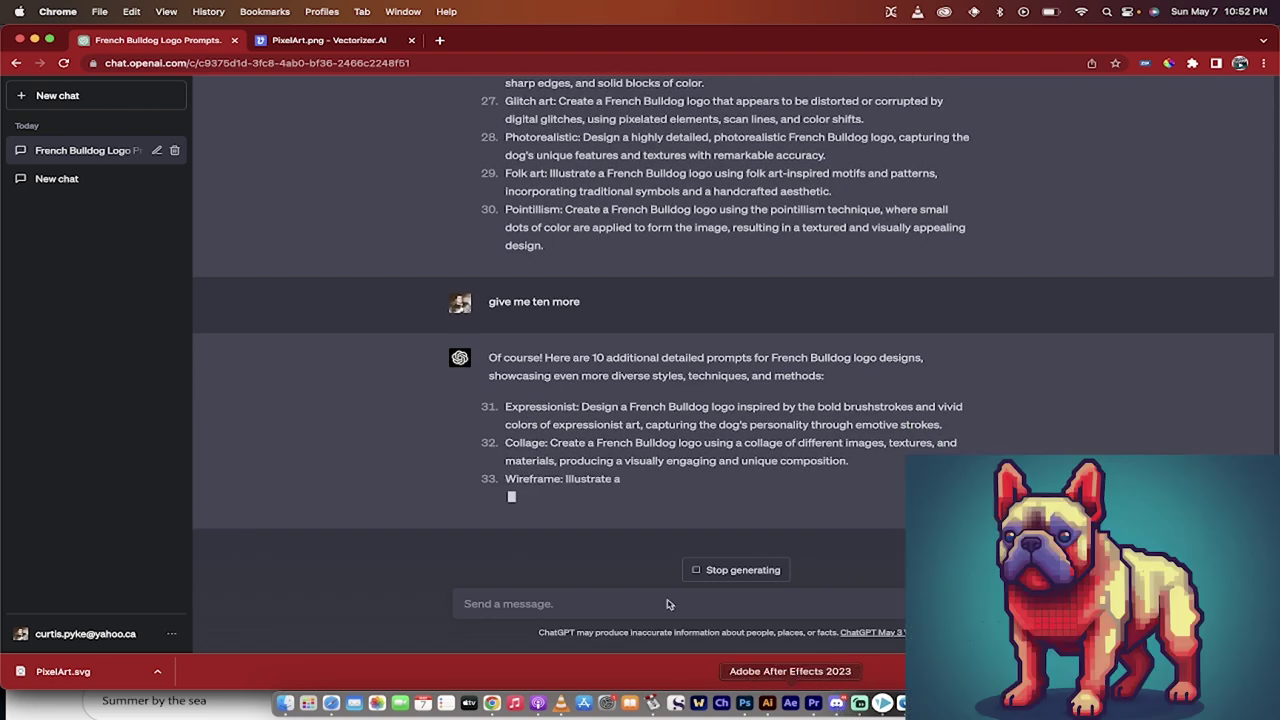
Step: Drag GlitchArt.png from Downloads onto the Vectorizer.AI home page to vectorize it
left_click(335, 39)
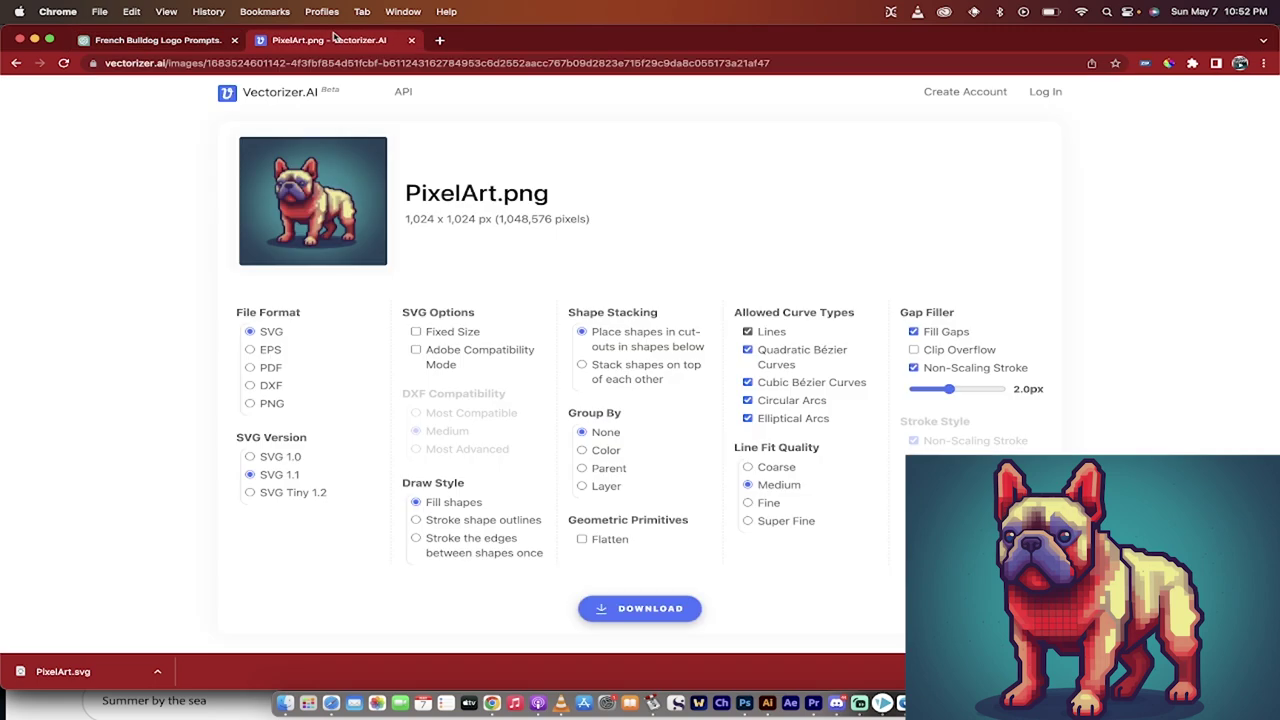
left_click(268, 91)
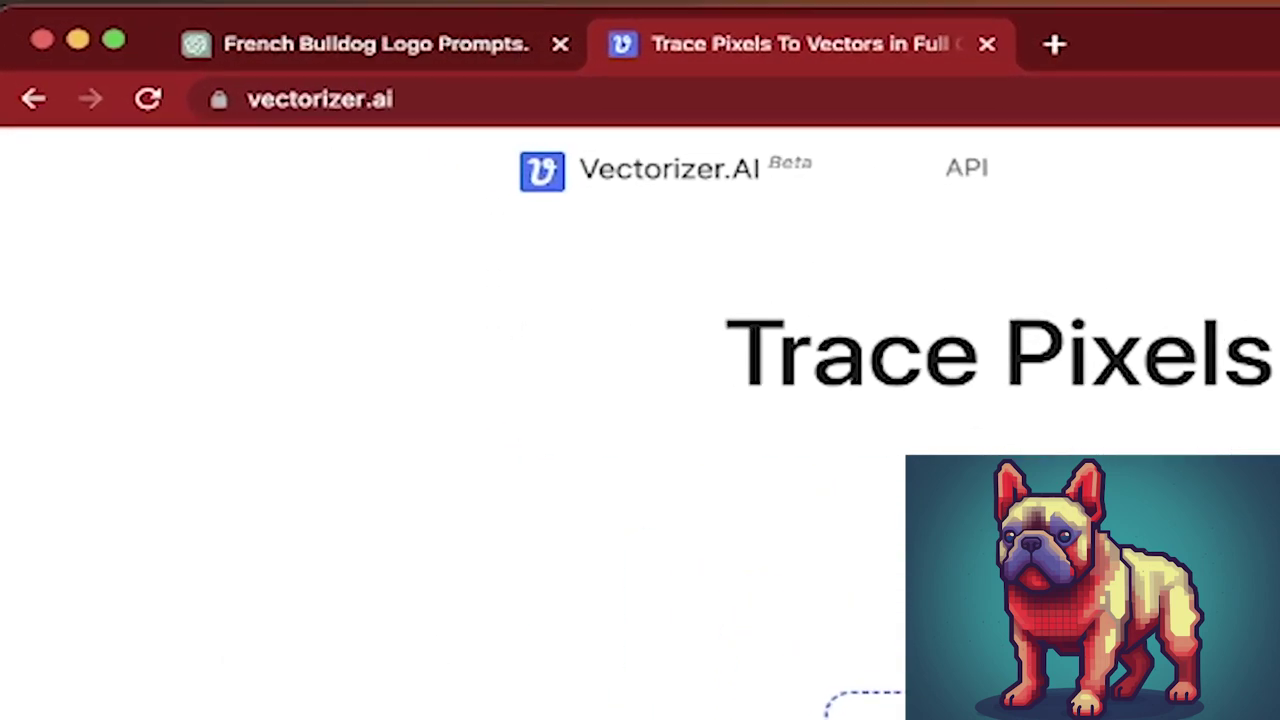
left_click(483, 99)
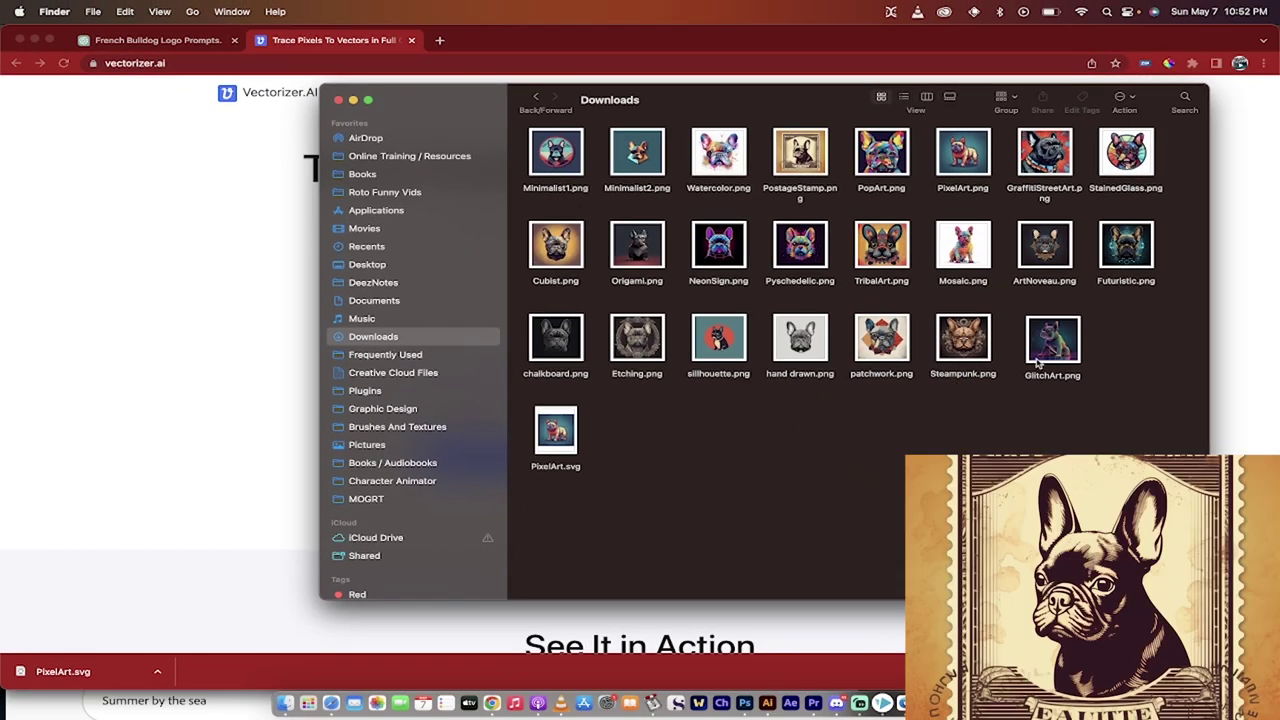
left_click(1044, 354)
left_click(896, 335)
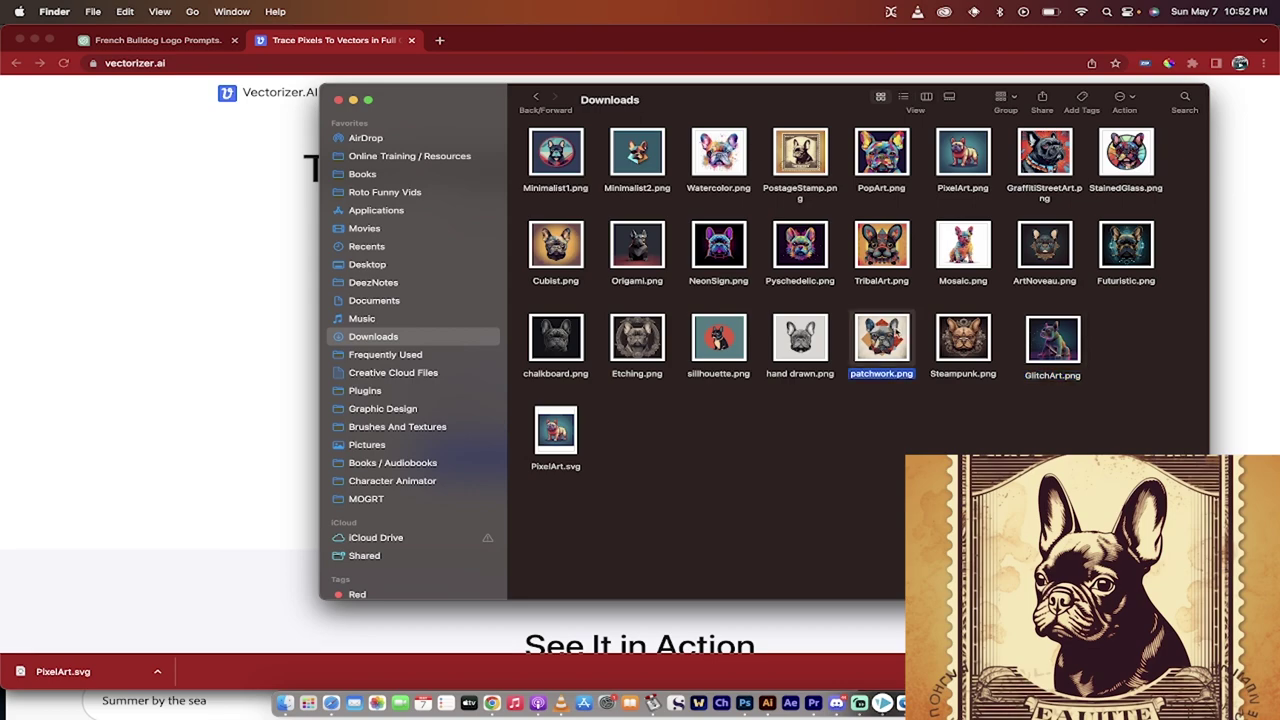
left_click_drag(1052, 340, 624, 362)
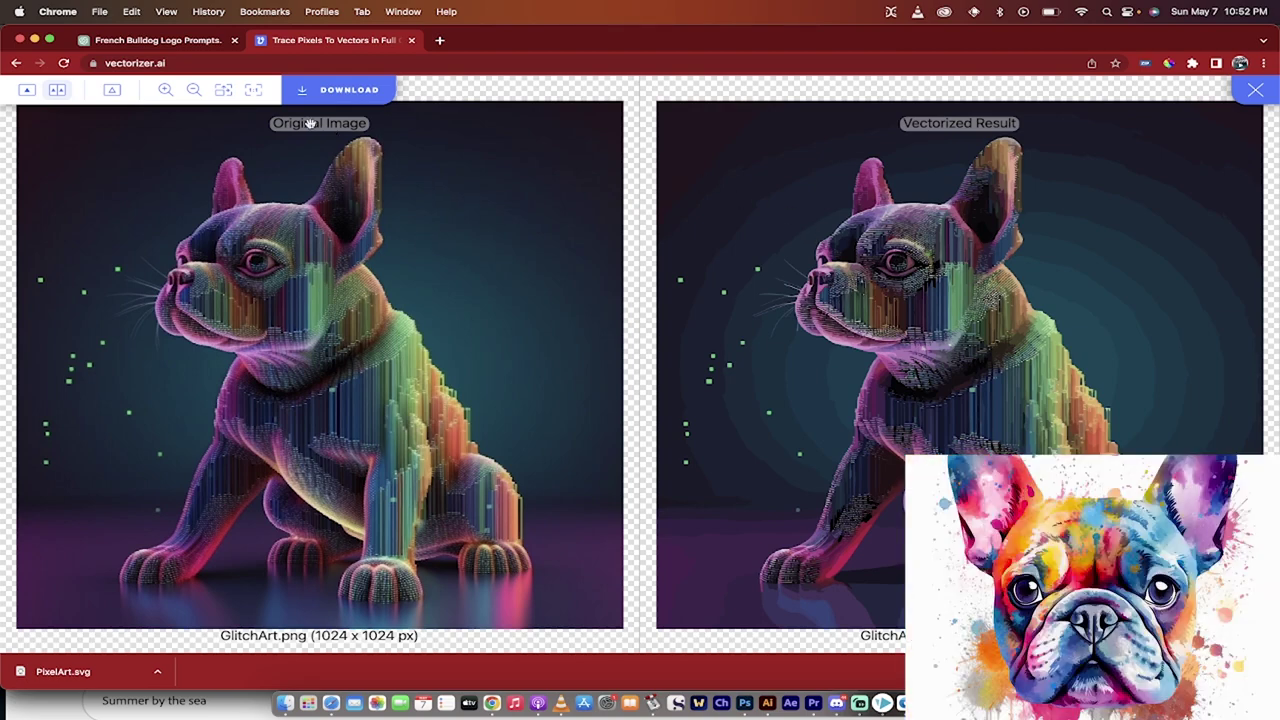
Step: Download the glitch-art vector as GlitchArt.svg and reveal it in the Downloads folder
left_click(293, 92)
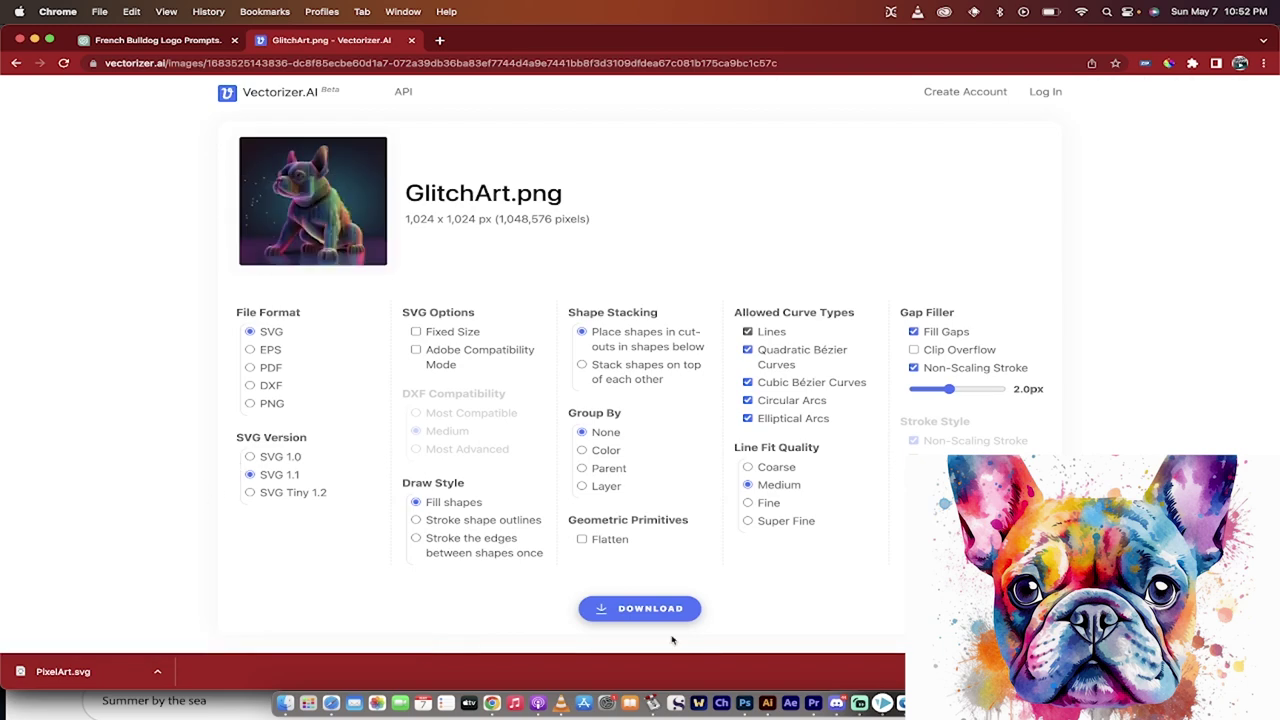
left_click(632, 610)
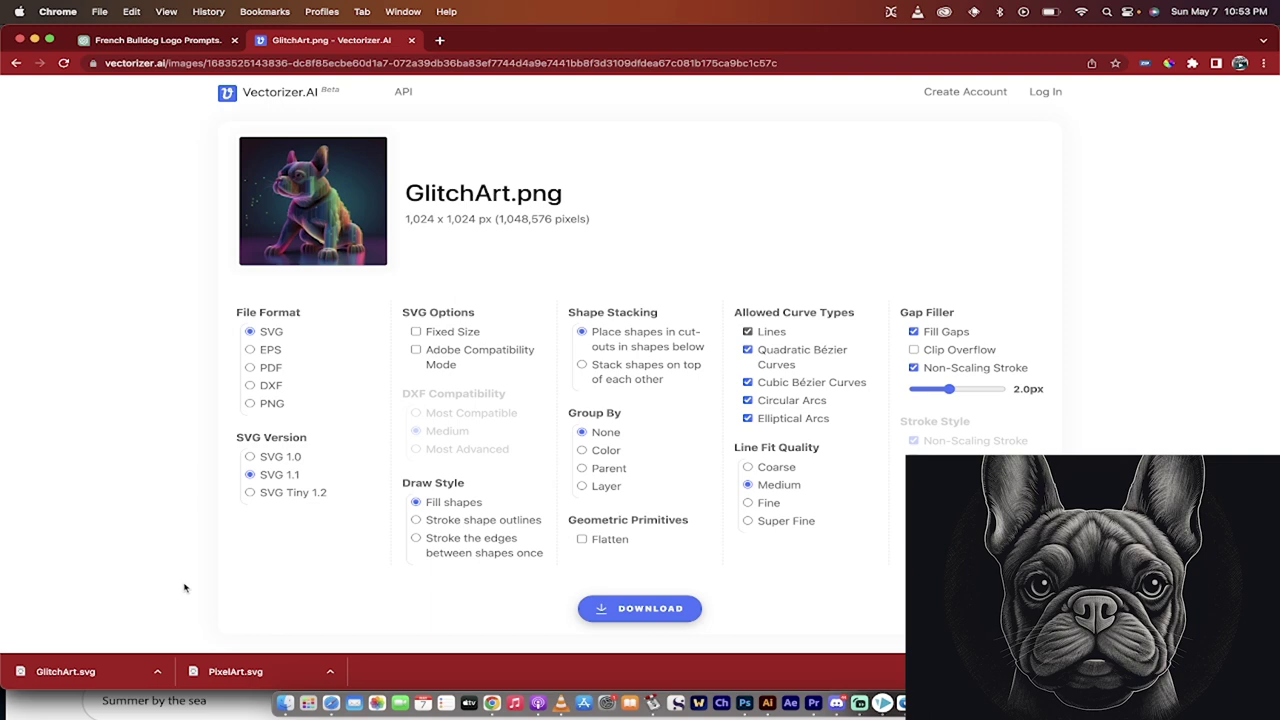
left_click(158, 670)
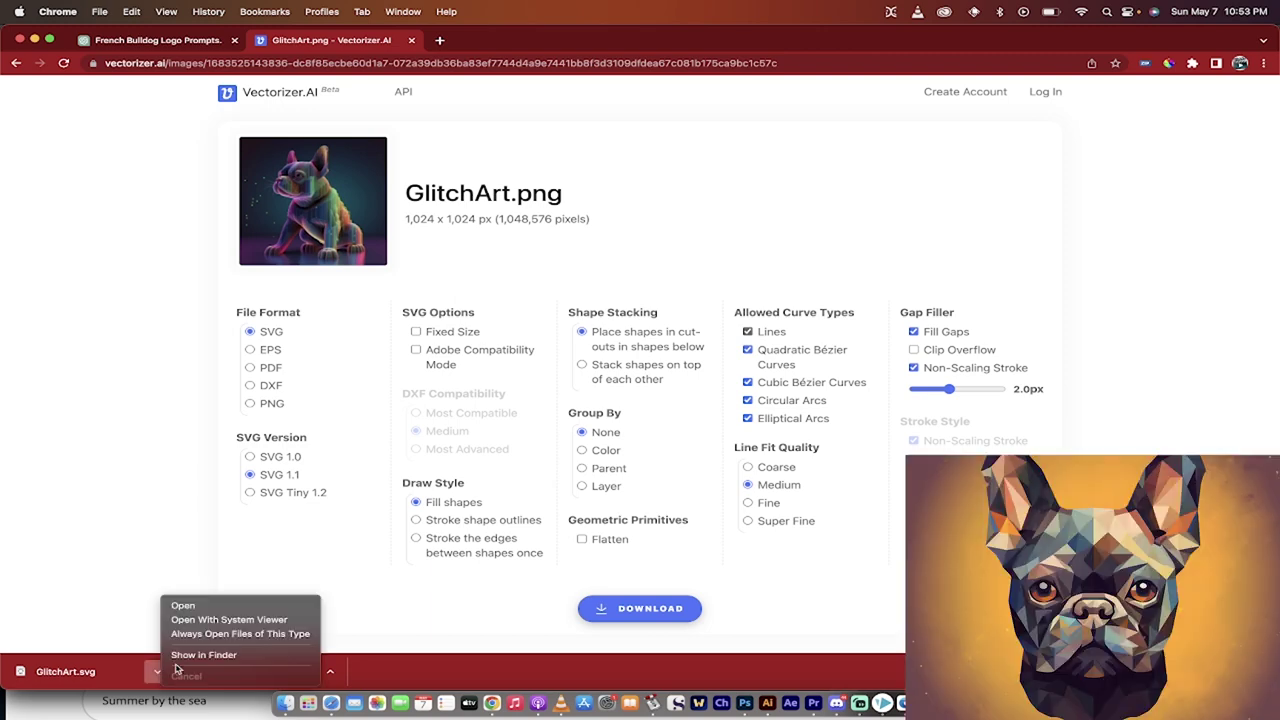
left_click(195, 657)
right_click(652, 428)
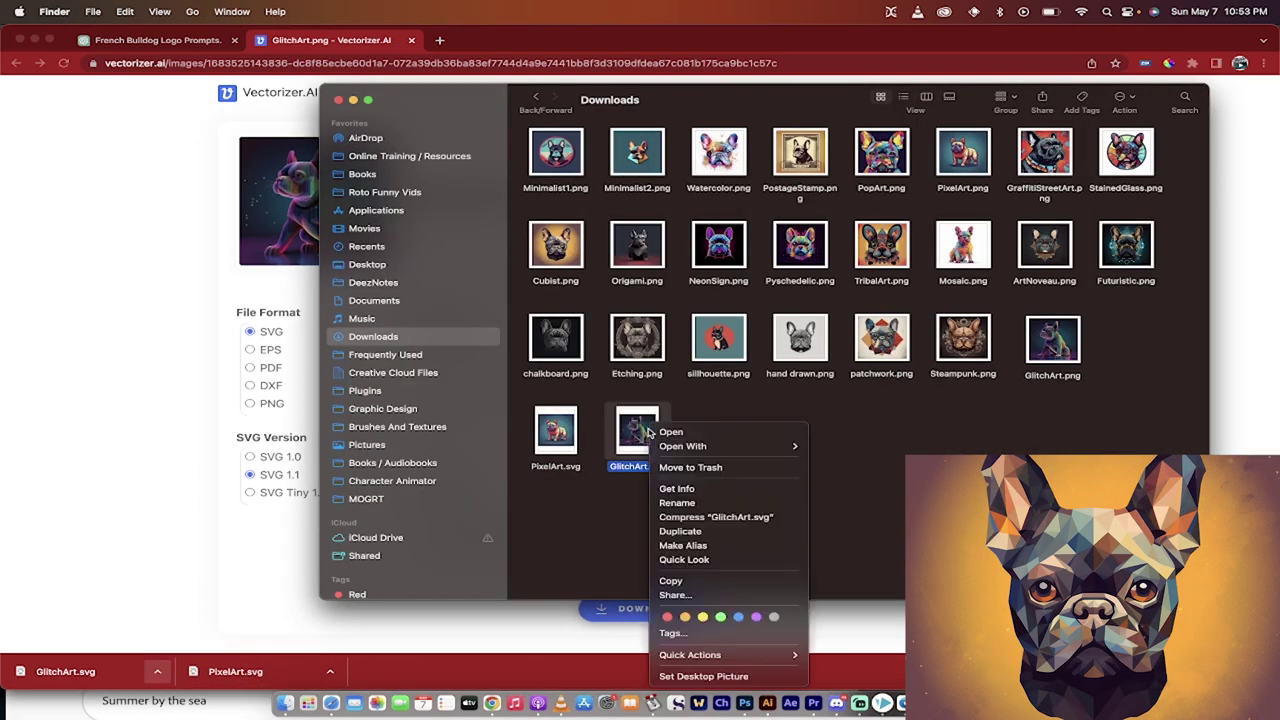
Step: Open GlitchArt.svg with Adobe Illustrator and expand Layer 1 to inspect its separate paths
mouse_move(790, 446)
left_click(901, 447)
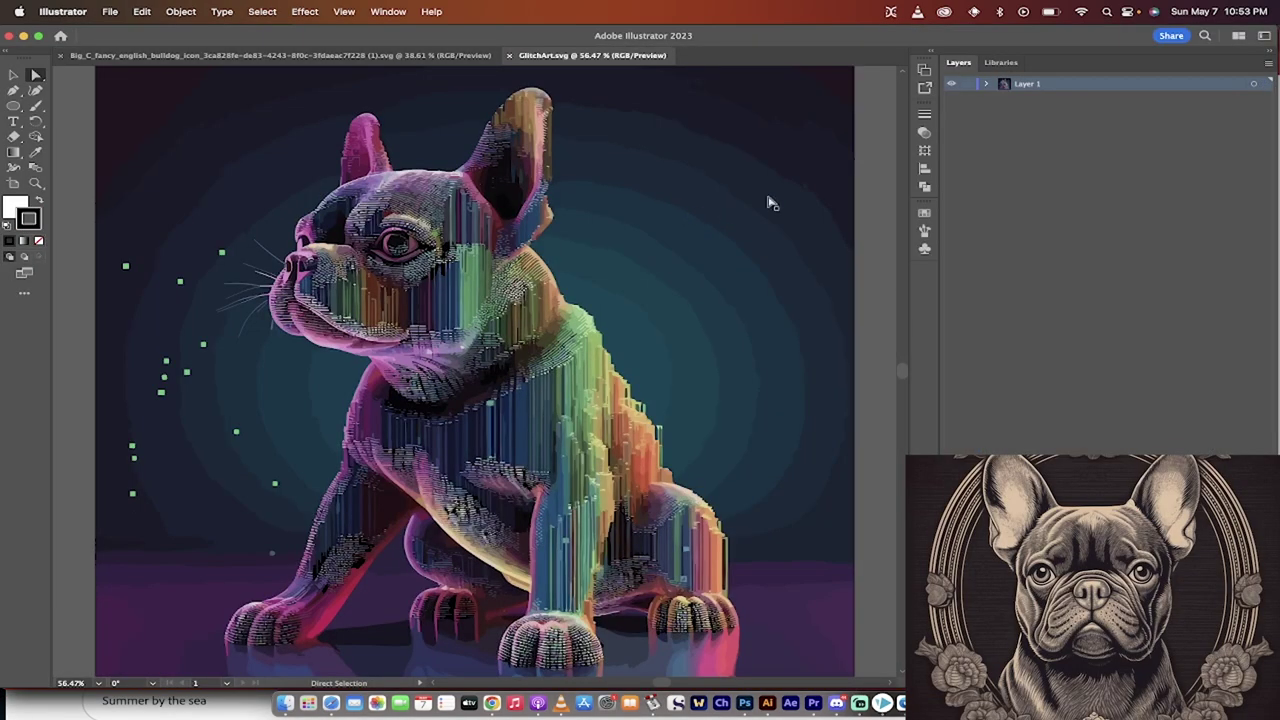
left_click(986, 85)
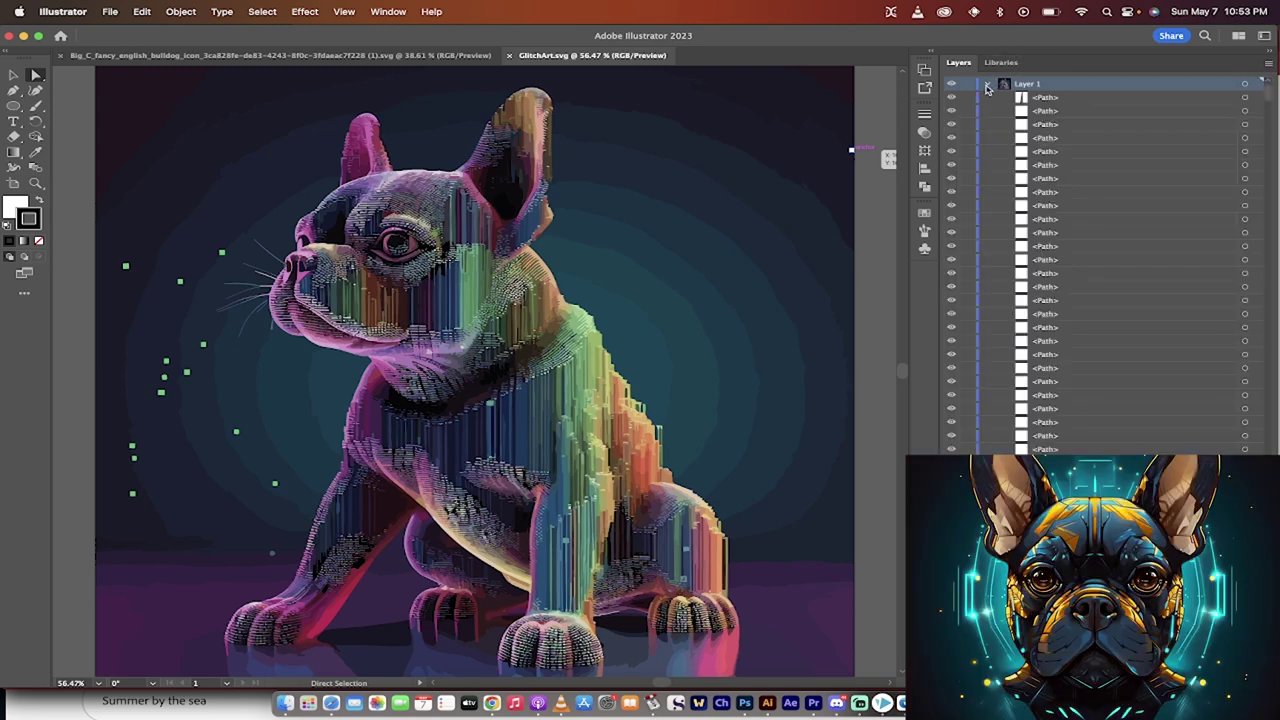
scroll(1095, 312, "down", 3)
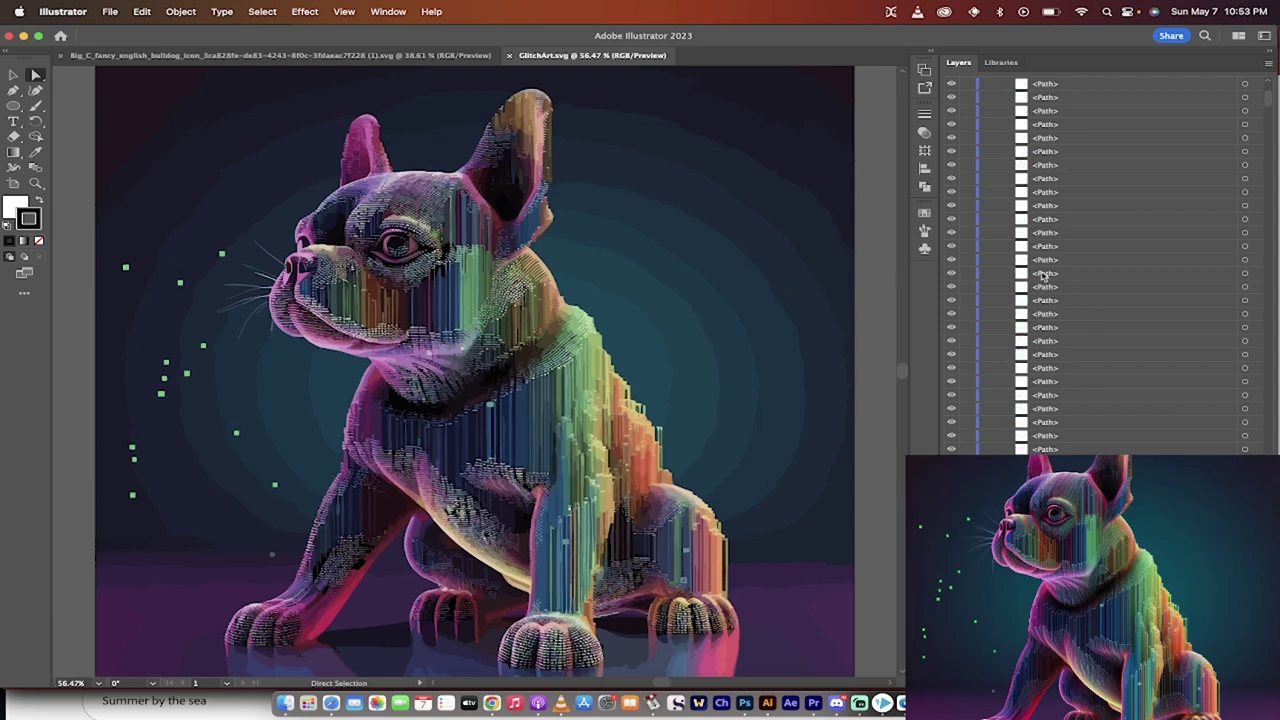
scroll(1043, 276, "up", 1)
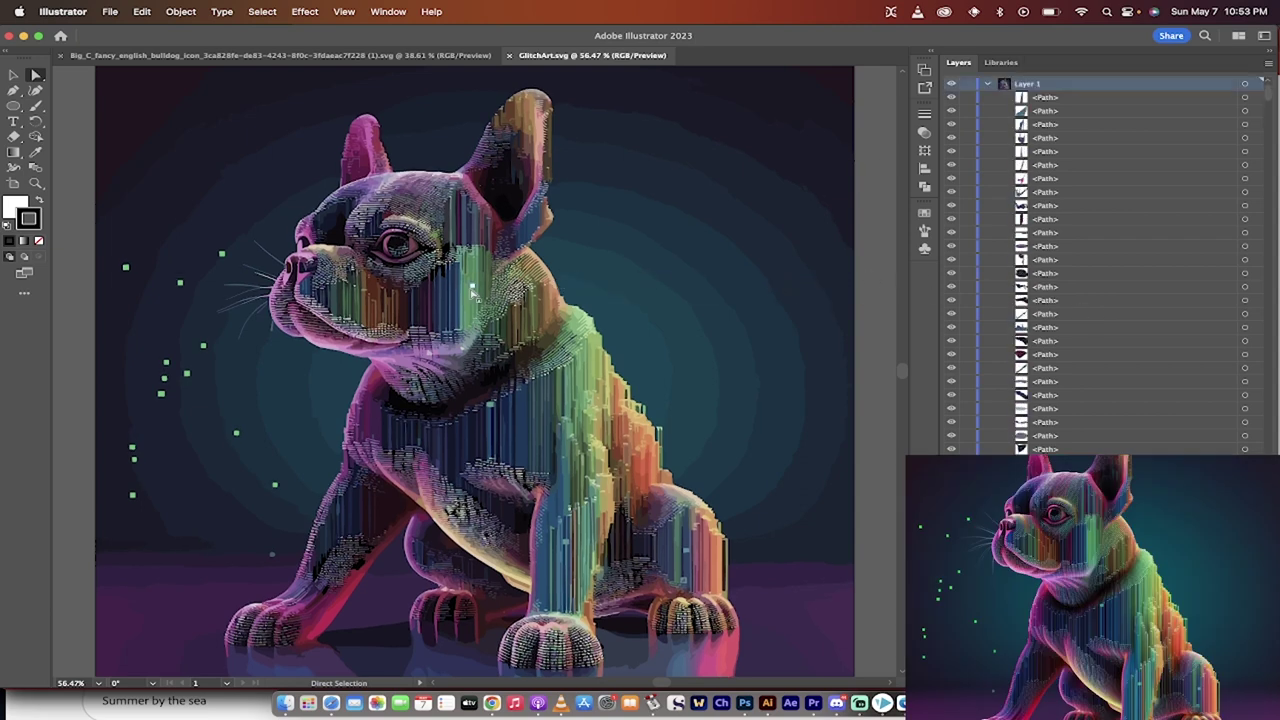